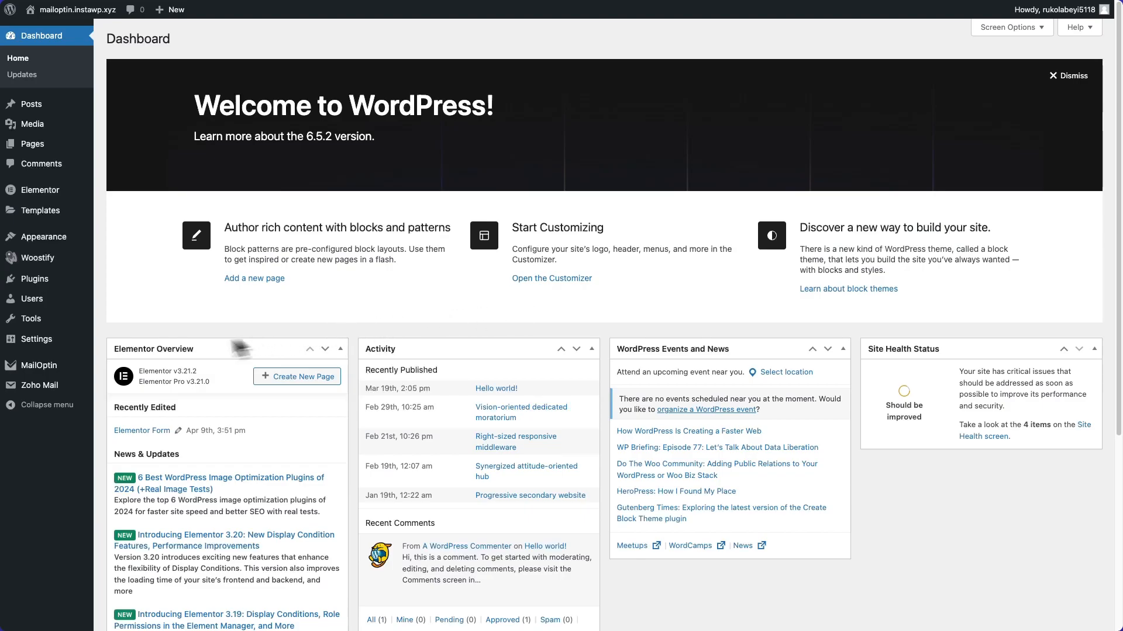
Create a new MailOptin lightbox optin campaign titled "Registration" with the Elegance theme.
mouse_move(53, 363)
click(149, 437)
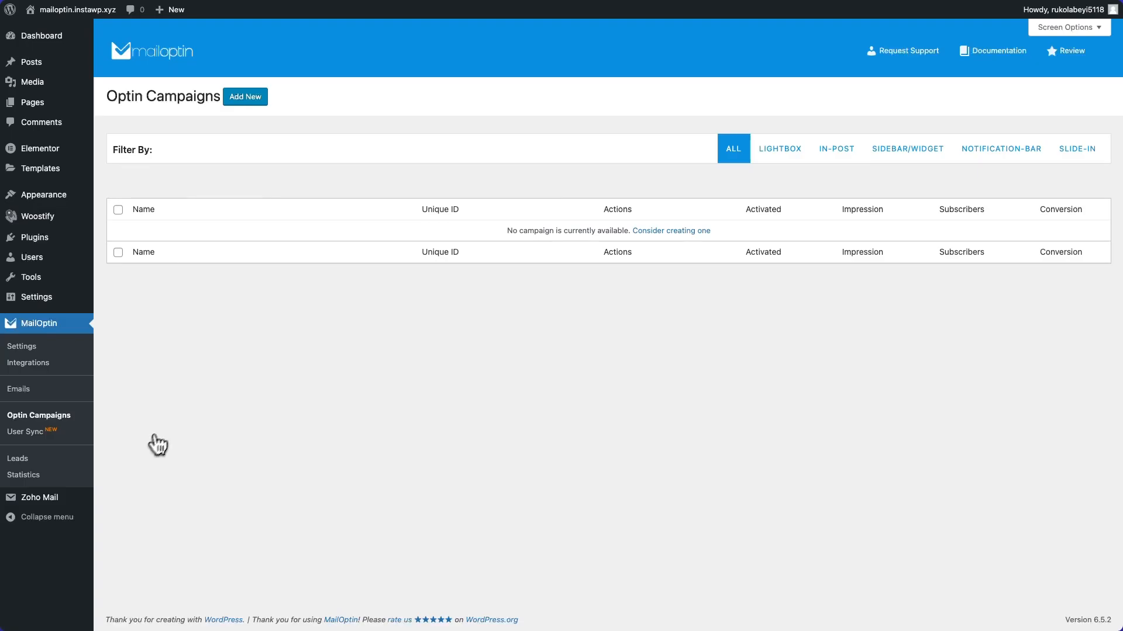
click(260, 103)
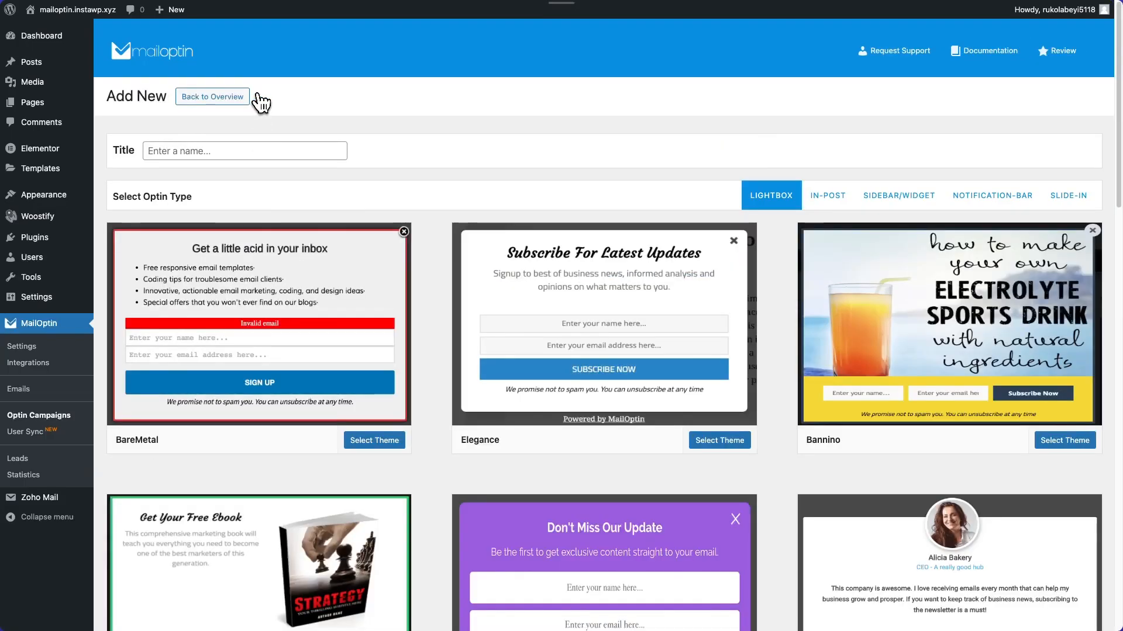
text(Registration)
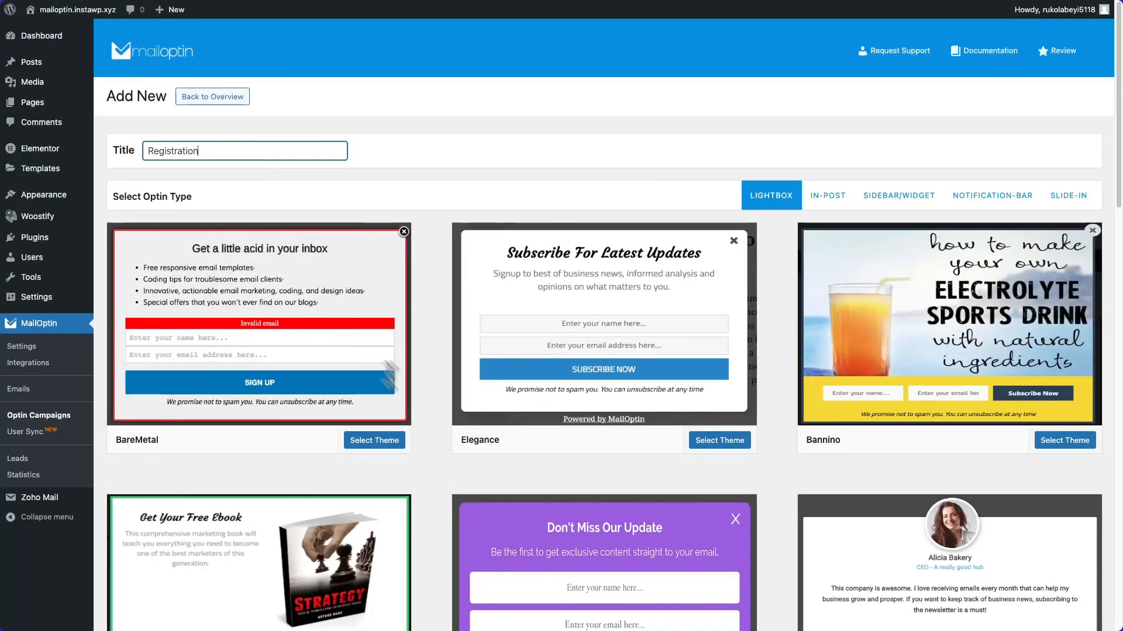
click(681, 374)
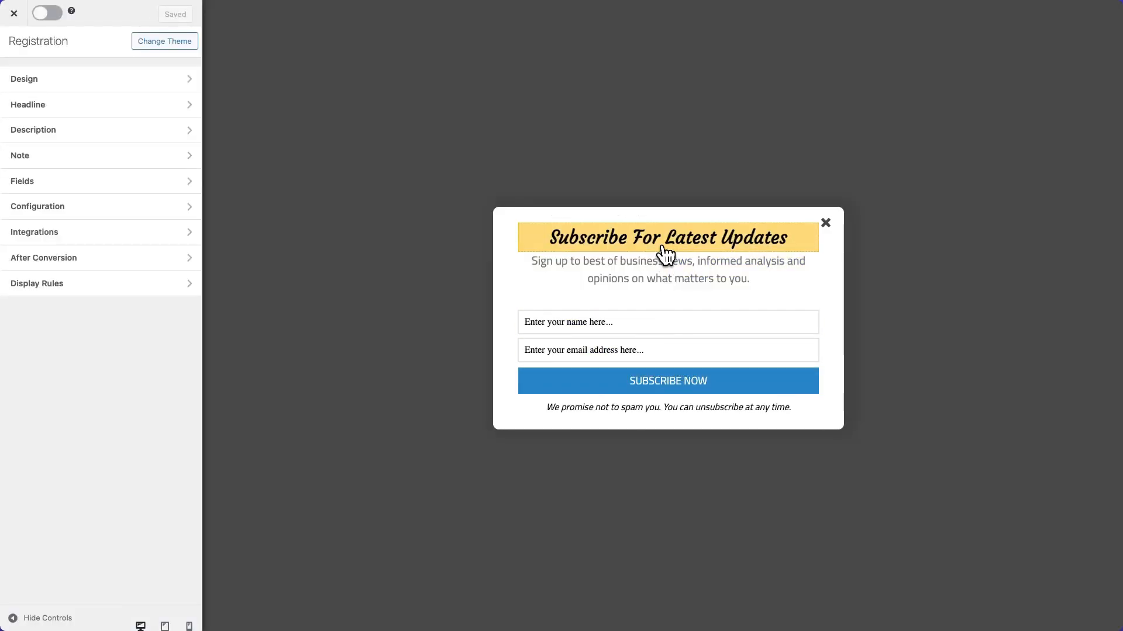
Look through the settings of the form's headline, description, fields, submit button and note.
click(665, 250)
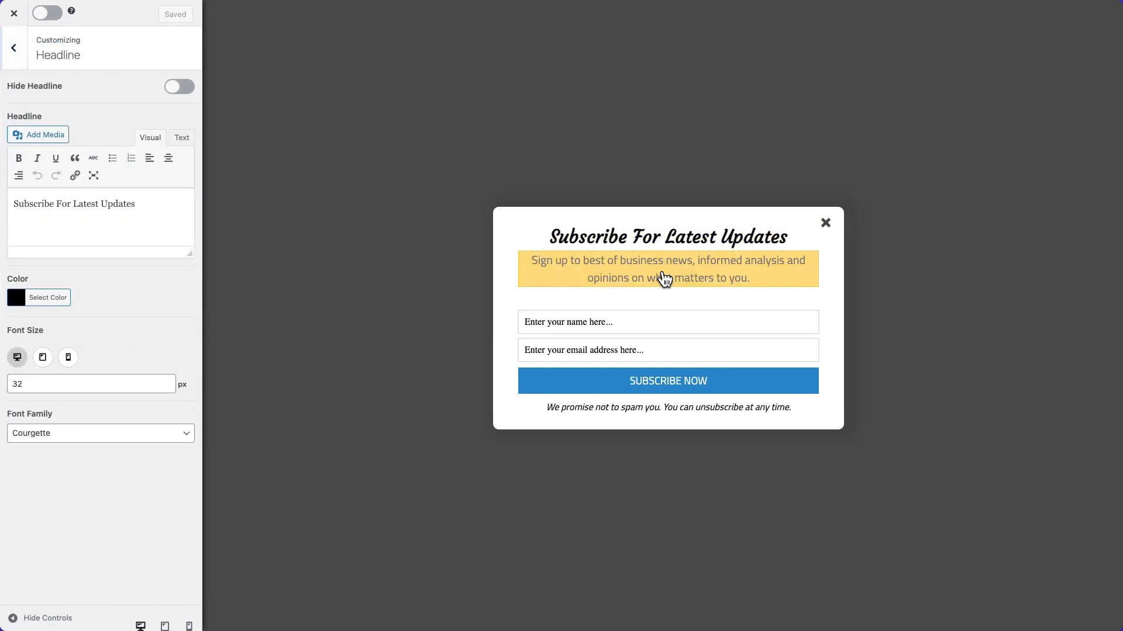
click(665, 279)
click(655, 324)
click(664, 385)
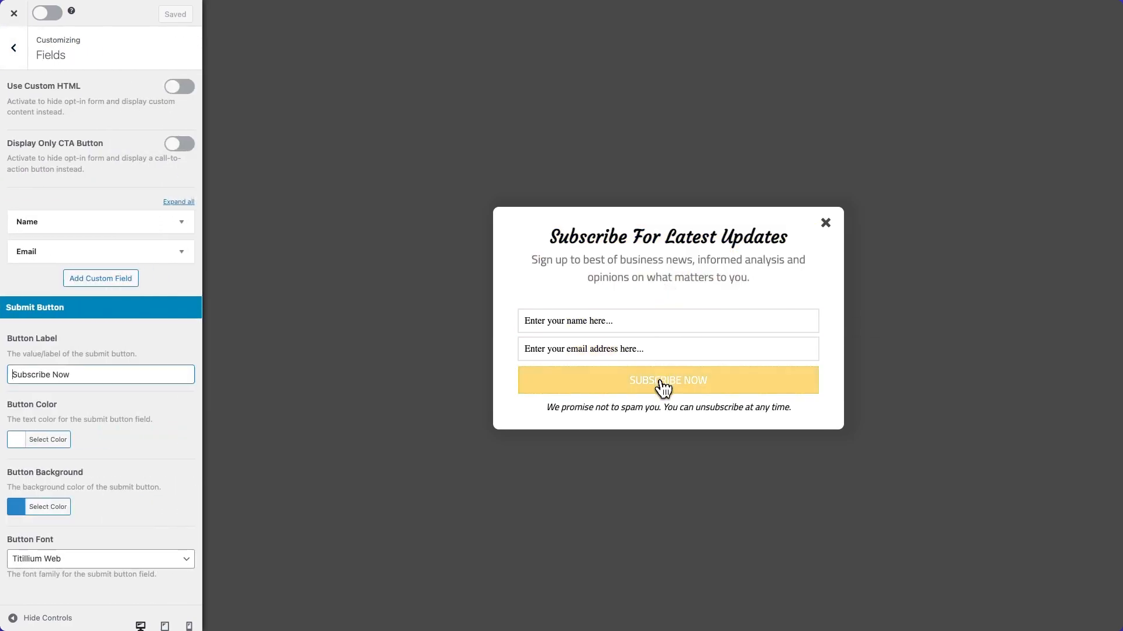
click(662, 411)
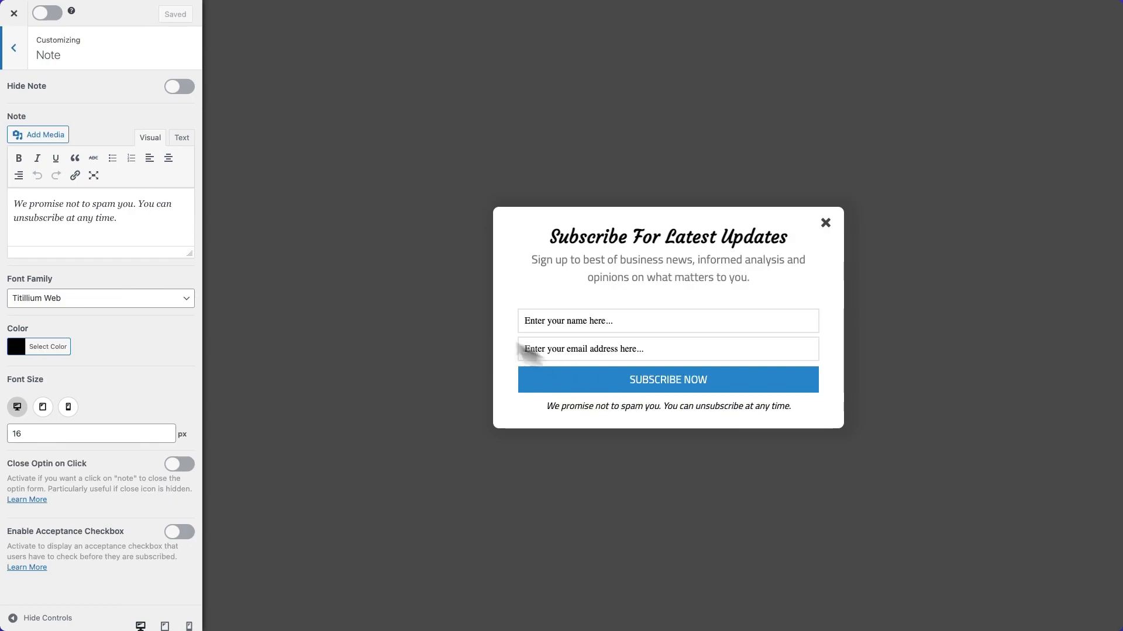
Replace the form's headline text with "Create An Account".
click(596, 252)
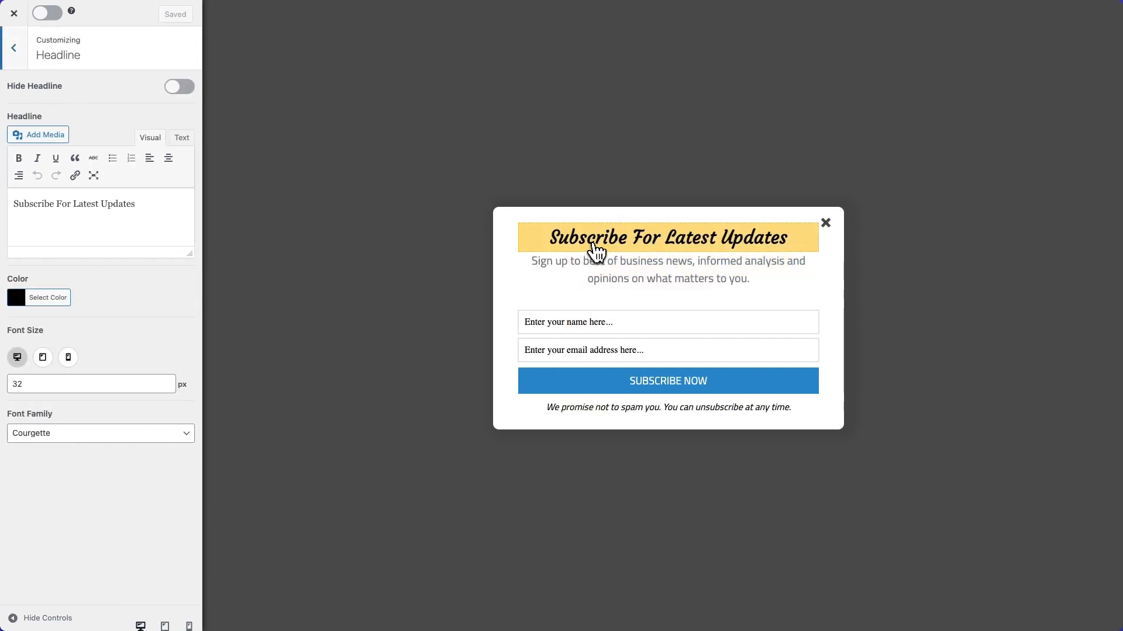
triple_click(104, 206)
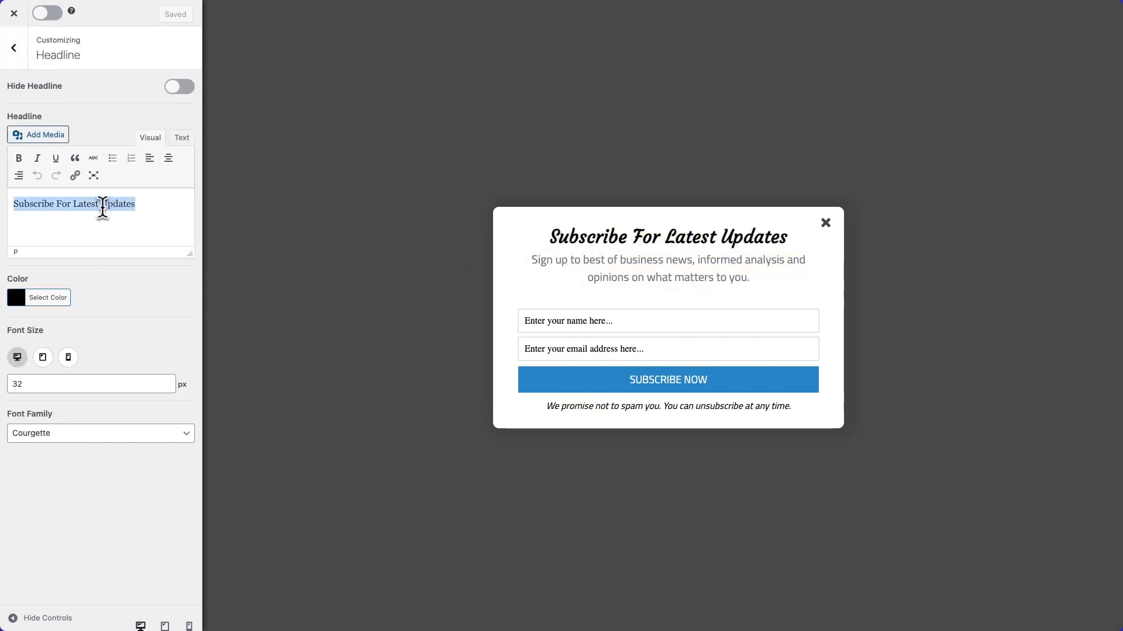
text(Create AN Account)
click(53, 204)
key(BackSpace)
text(n)
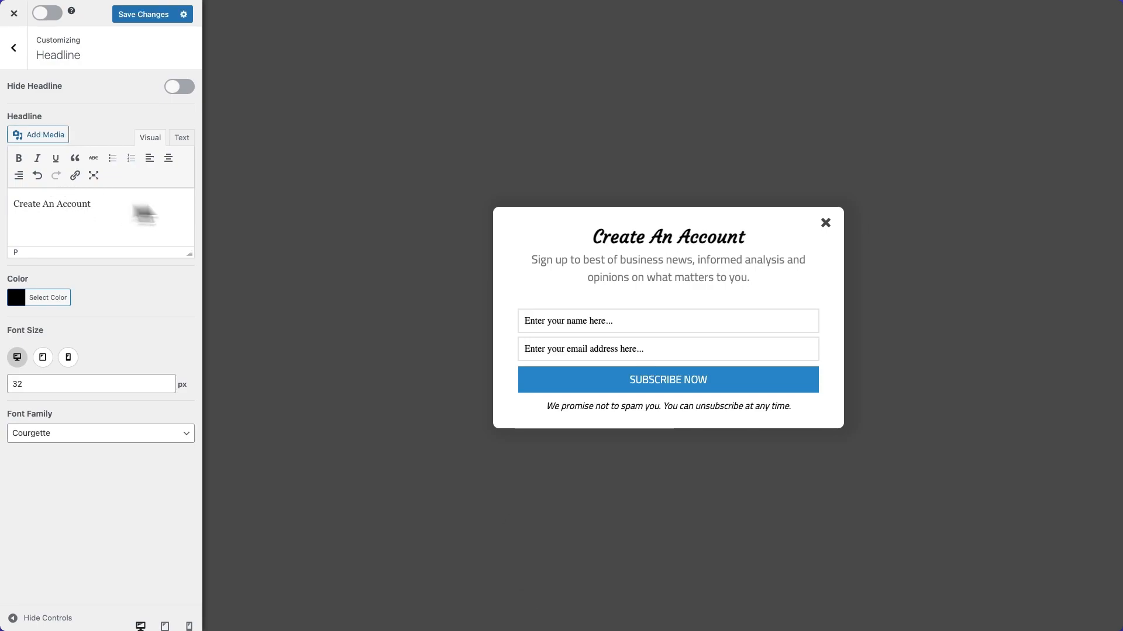
Replace the form's description with "Enter your details below to create a free account.".
click(609, 271)
triple_click(116, 262)
key(BackSpace)
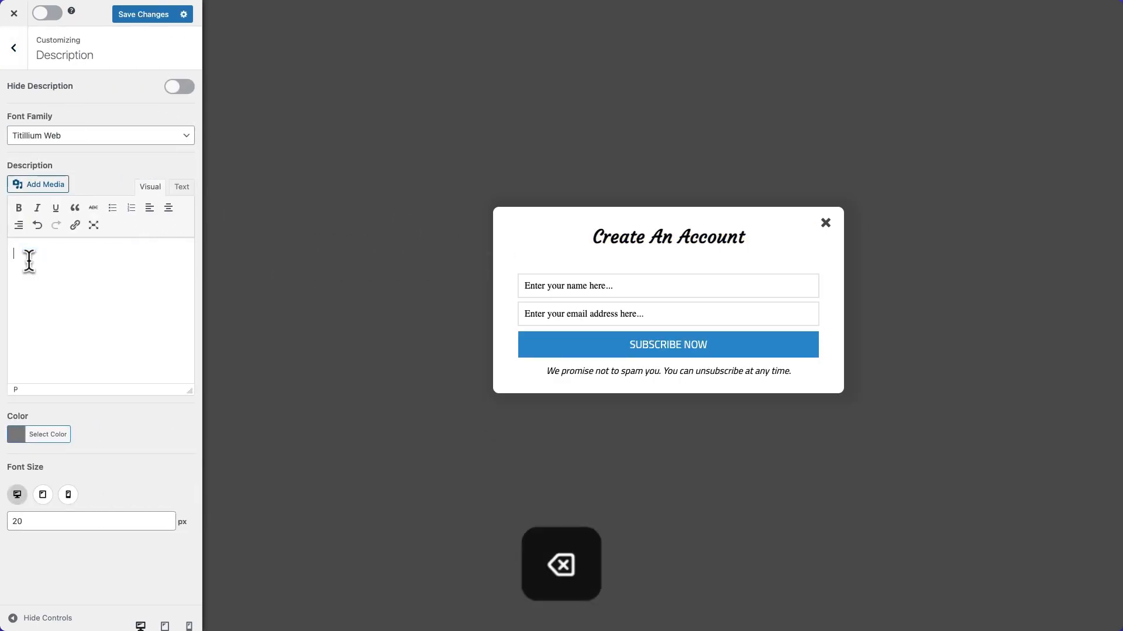
text(Enter your details below to create)
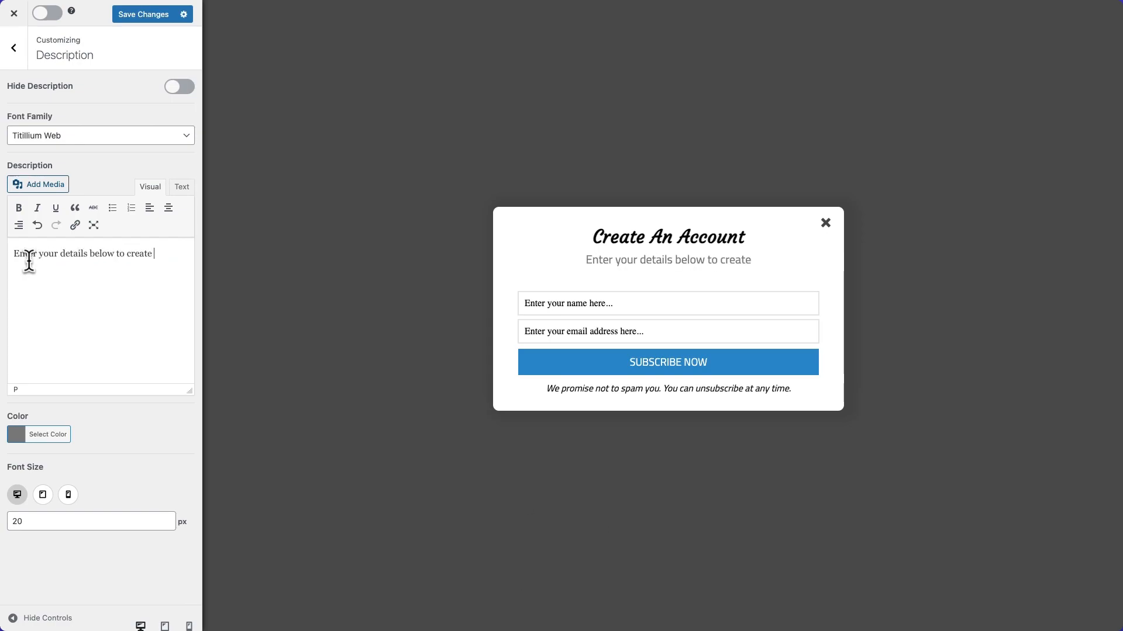
text( a free account.)
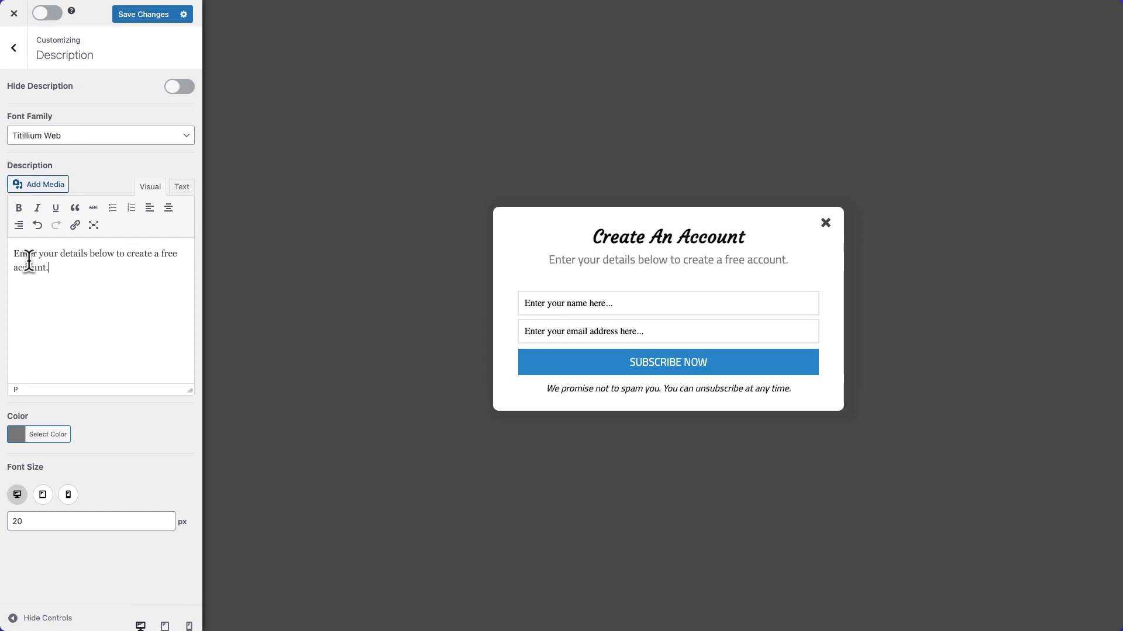
Set the Name field's title to "Full Name".
click(522, 305)
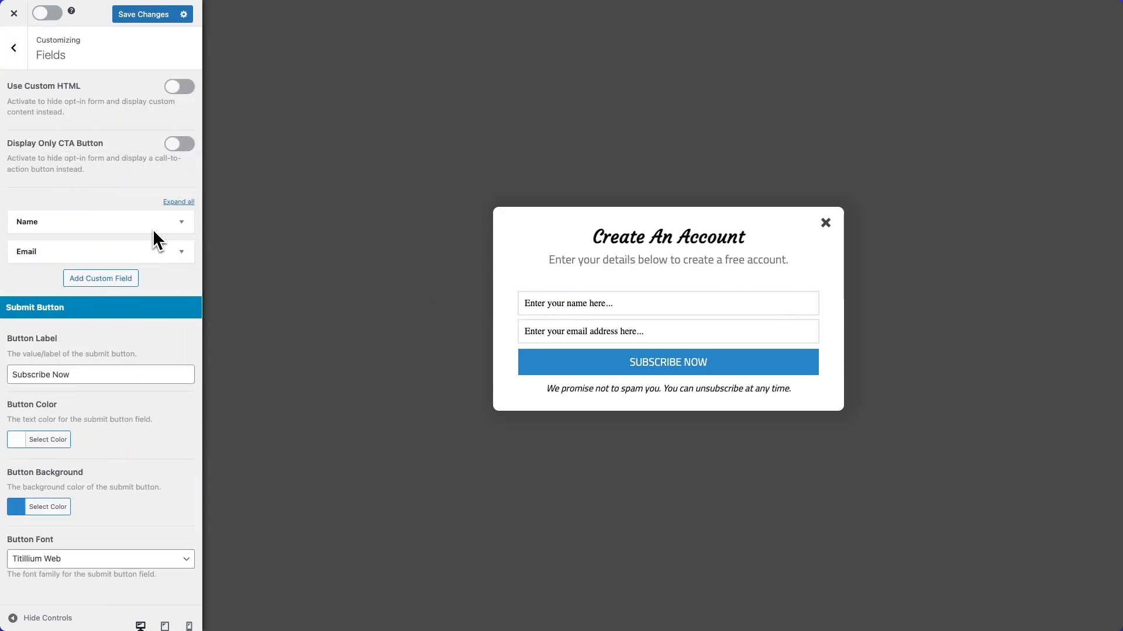
click(180, 224)
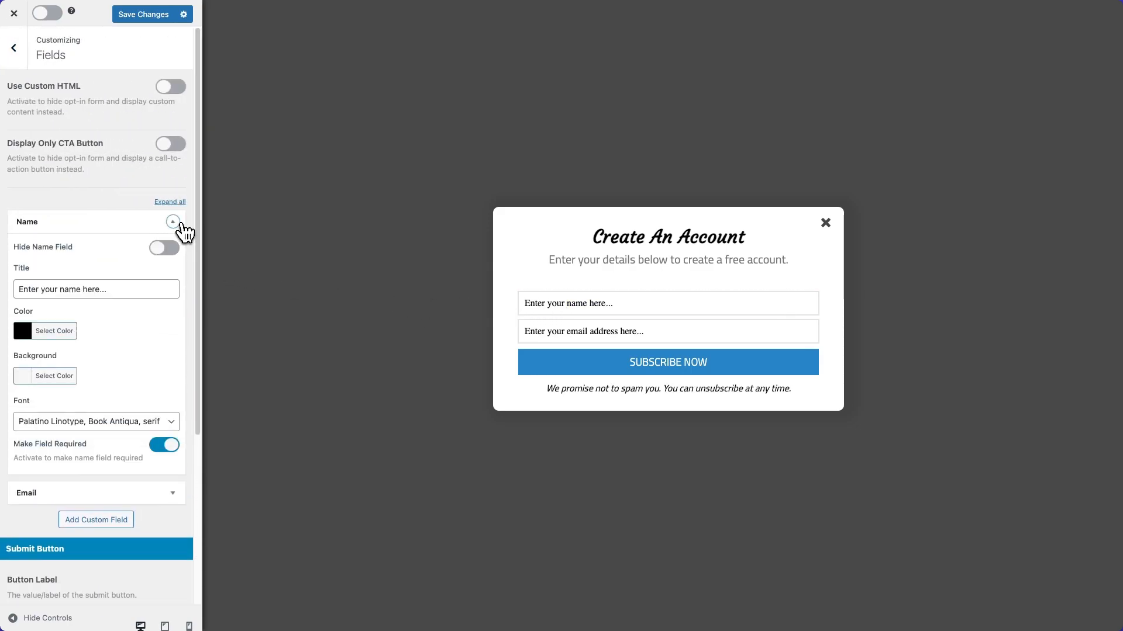
click(93, 287)
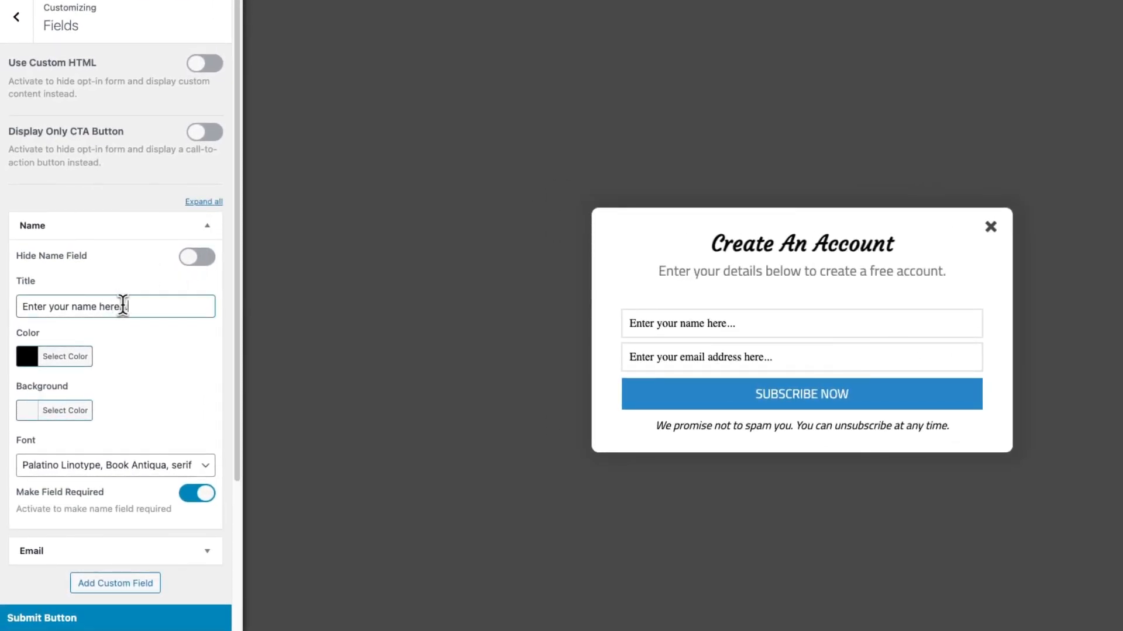
drag(120, 307, 22, 307)
text(Full Name)
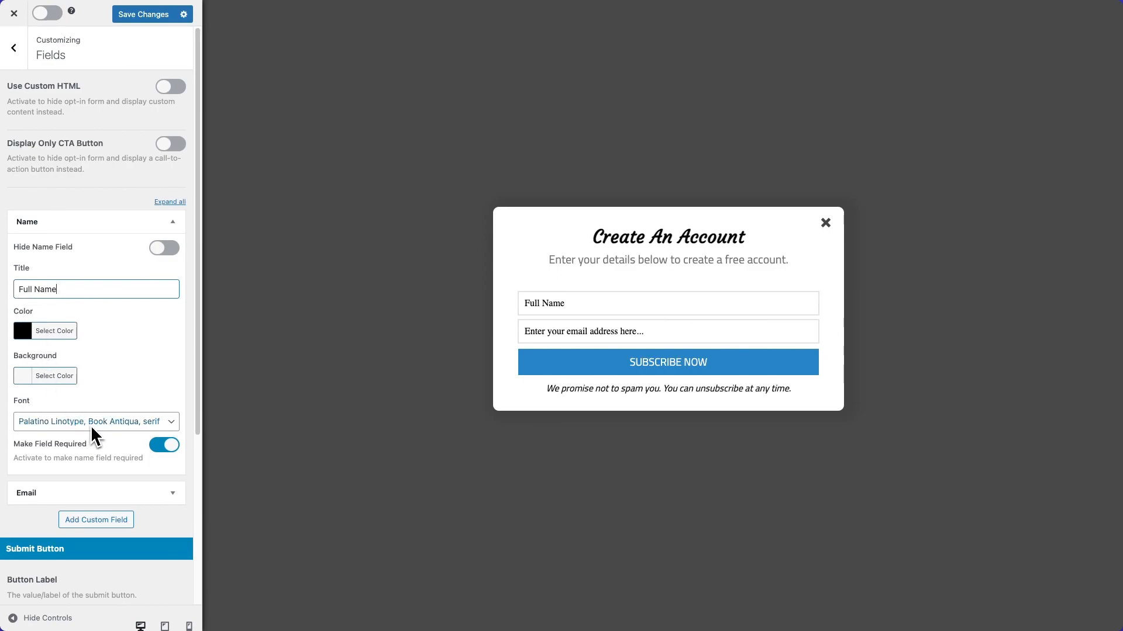
Set the Email field's title to "Email Address".
click(172, 222)
click(173, 252)
drag(141, 298, 6, 250)
text(Email Address)
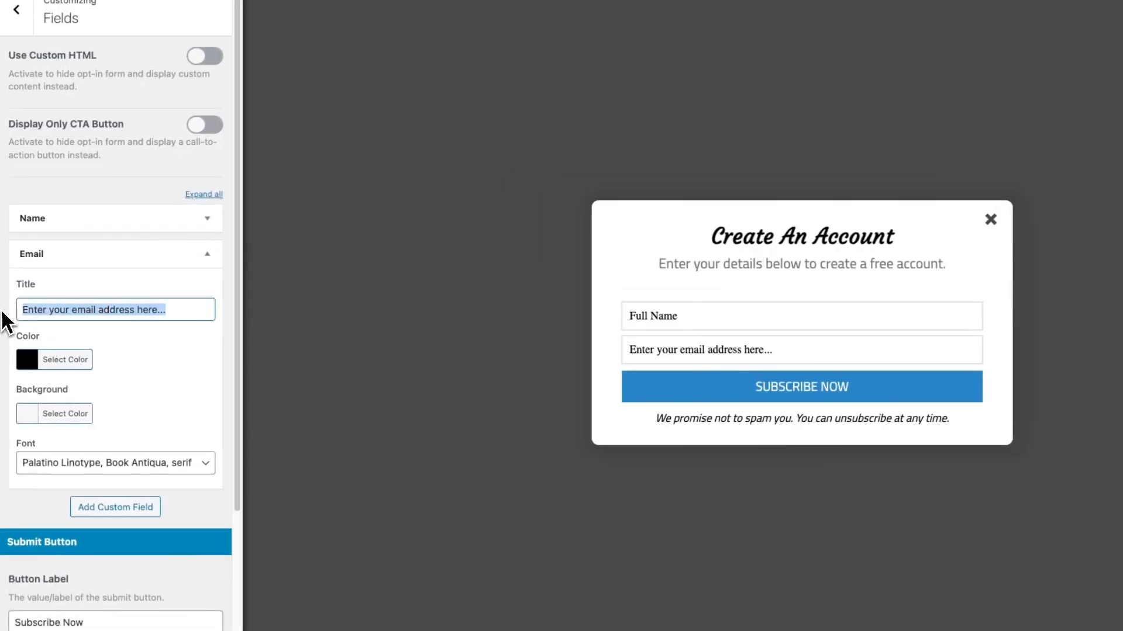
key(BackSpace)
key(BackSpace)
key(BackSpace)
key(BackSpace)
text(dress)
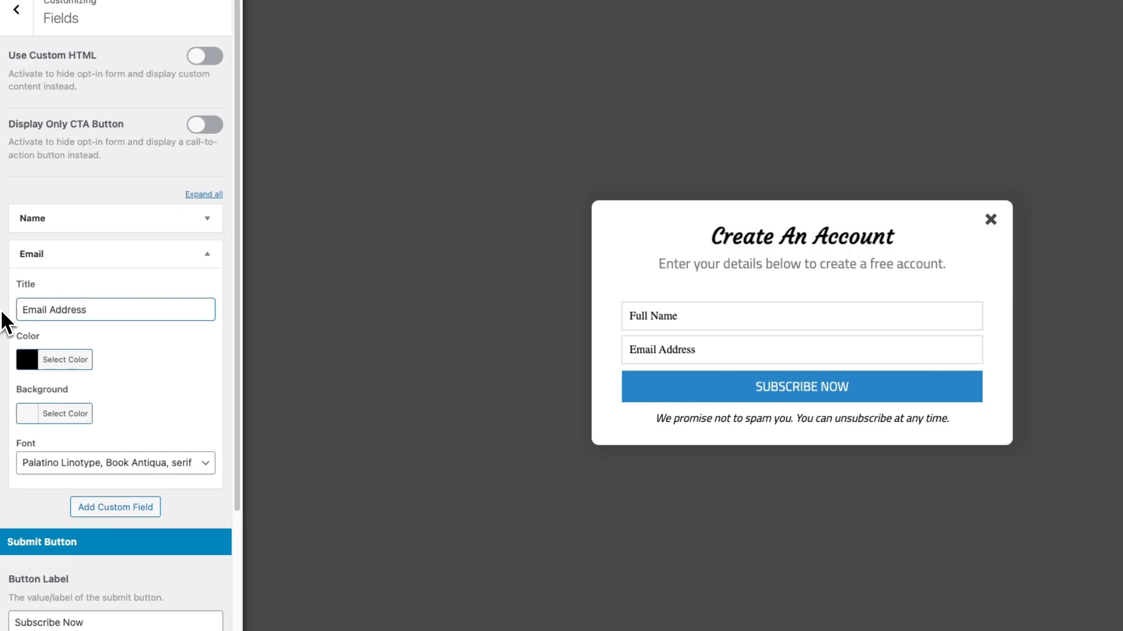
click(207, 253)
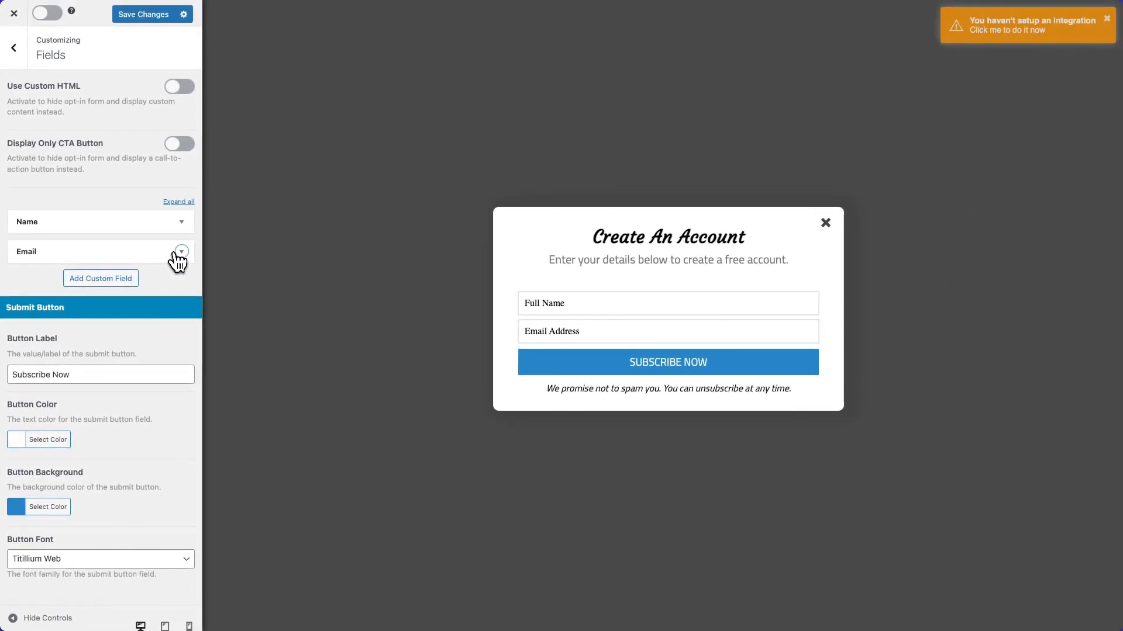
Add a custom field titled "Password" and set its type to Password.
click(143, 286)
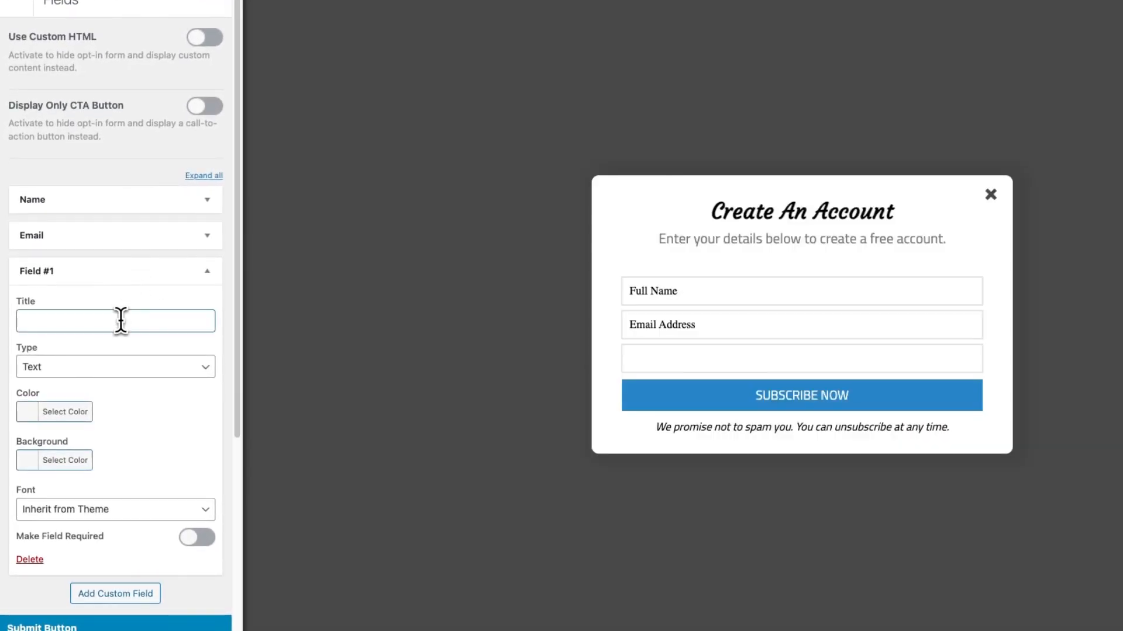
click(120, 321)
text(Password)
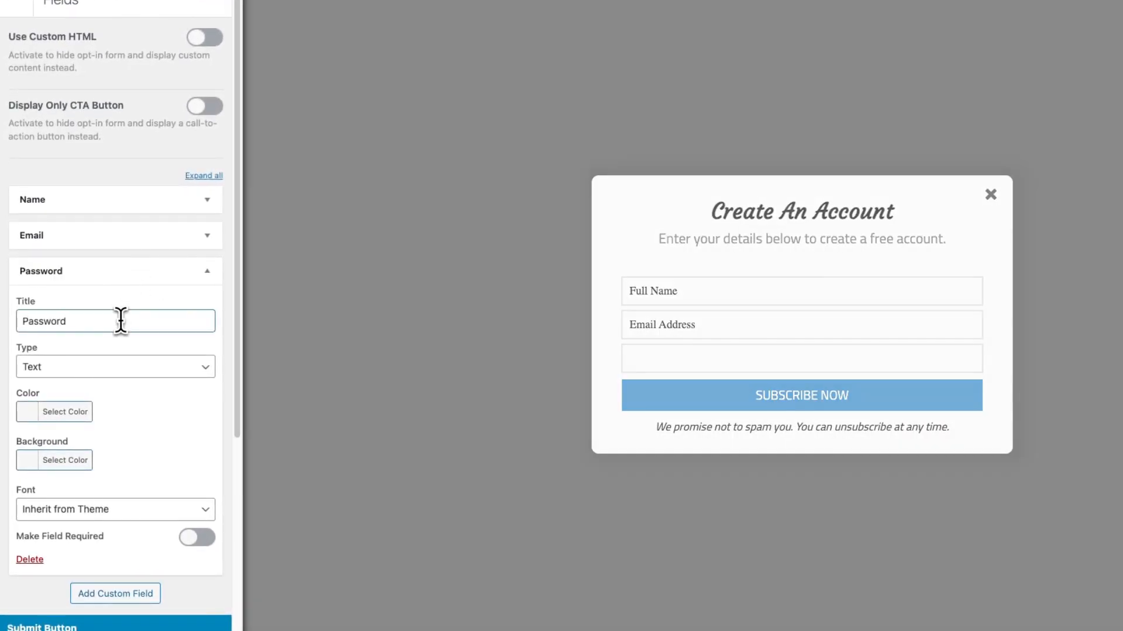
click(114, 371)
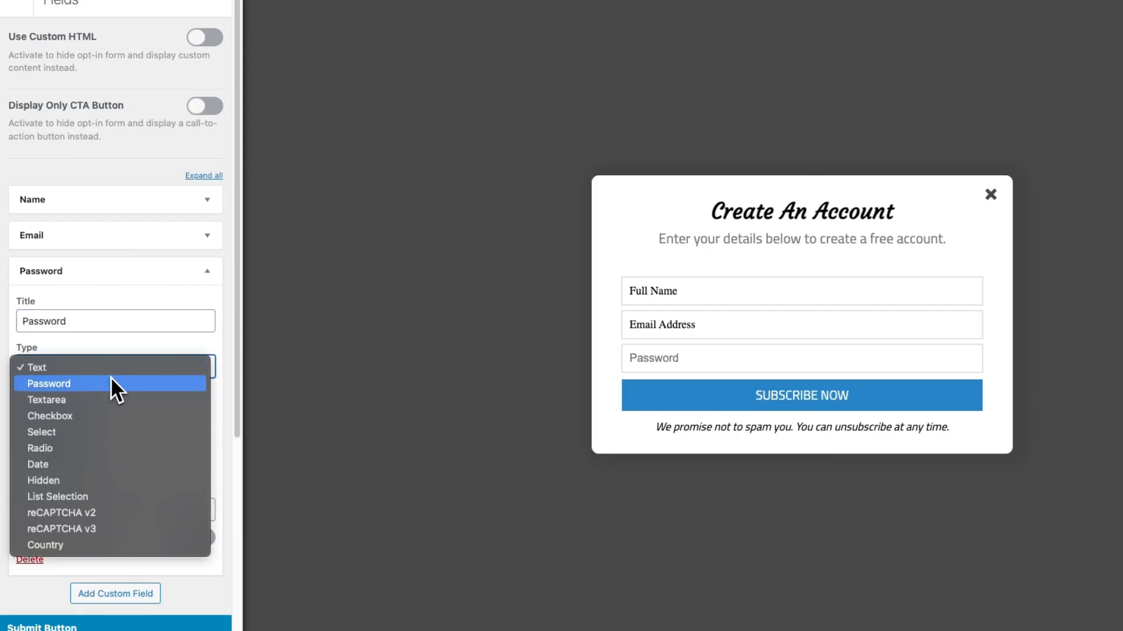
click(111, 380)
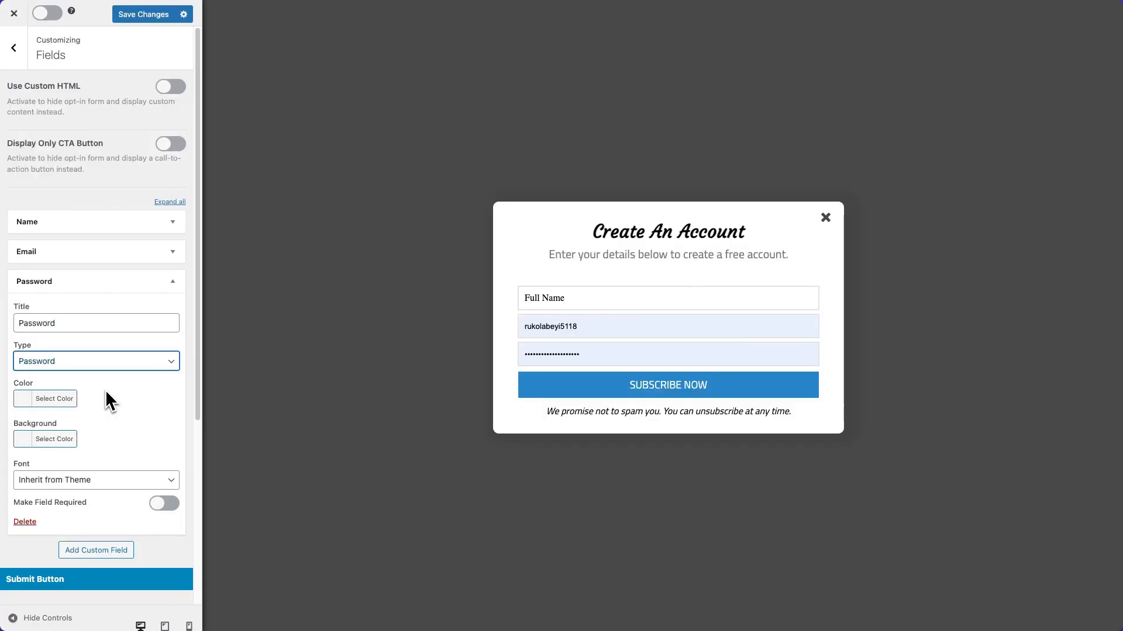
Set the Password field's text color to black and choose a font for it.
click(32, 408)
click(25, 536)
click(163, 419)
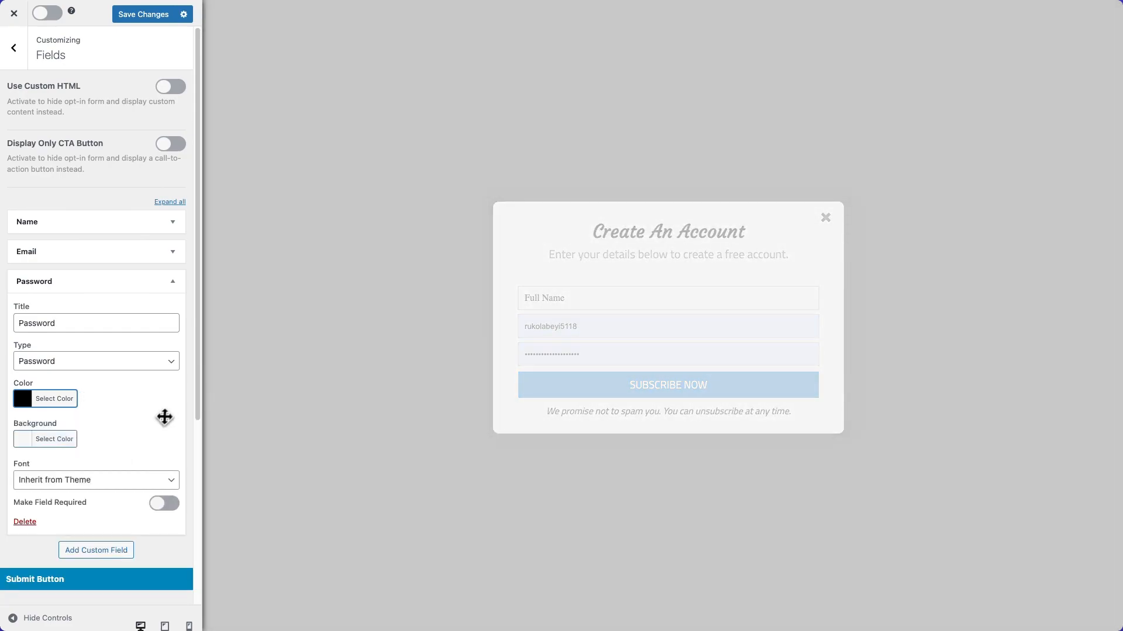
click(118, 477)
scroll(84, 538, down, 5)
click(93, 513)
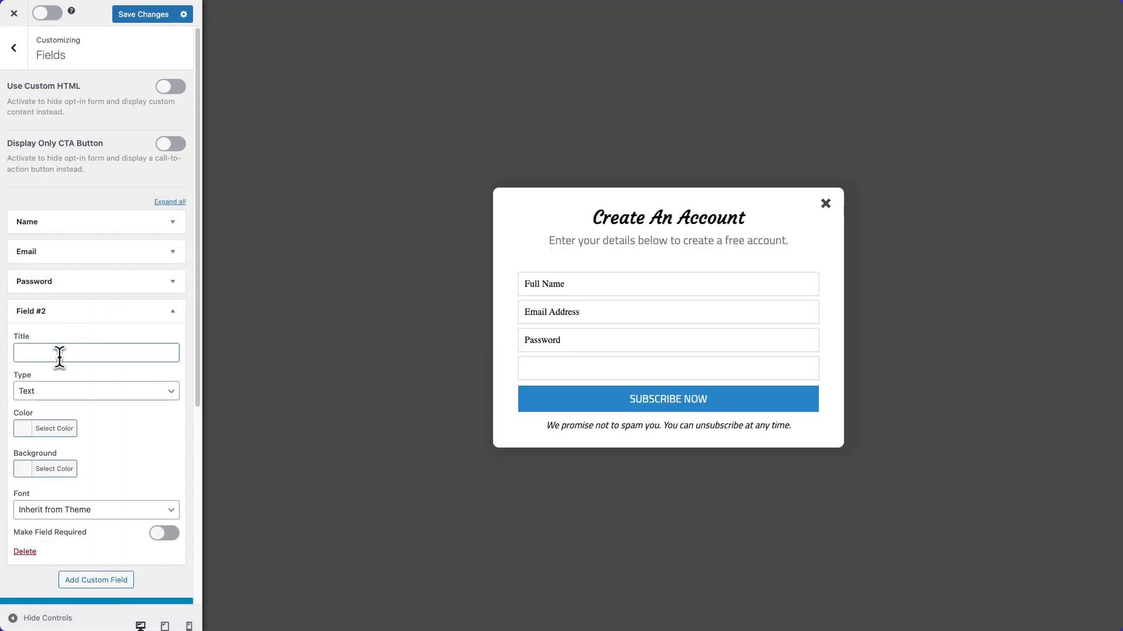
Add another custom field titled "Username" with the type Text.
text(Username)
click(65, 392)
click(63, 392)
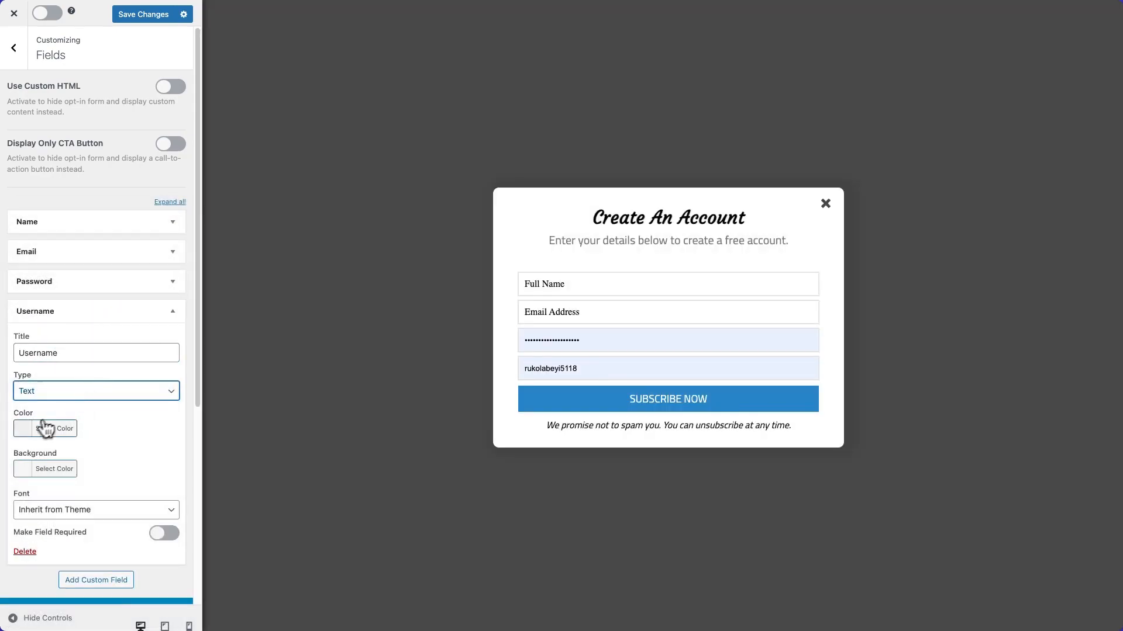
Give the Username field black text and the Palatino Linotype, Book Antiqua, serif font.
click(55, 428)
scroll(57, 429, down, 1)
click(25, 495)
click(167, 353)
click(95, 440)
click(93, 532)
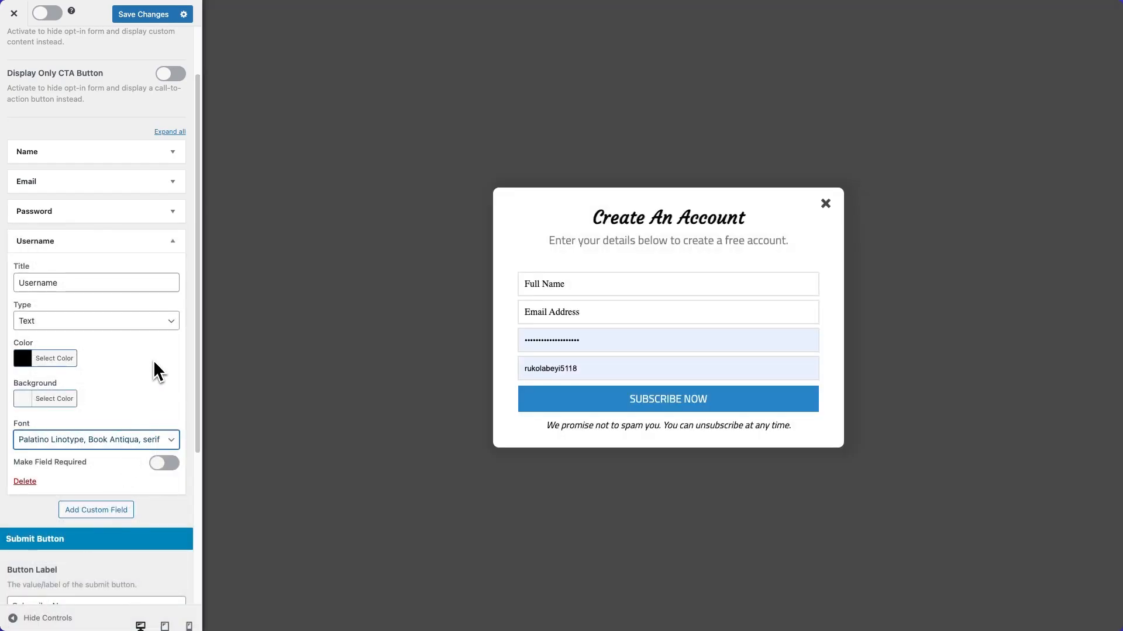
click(175, 248)
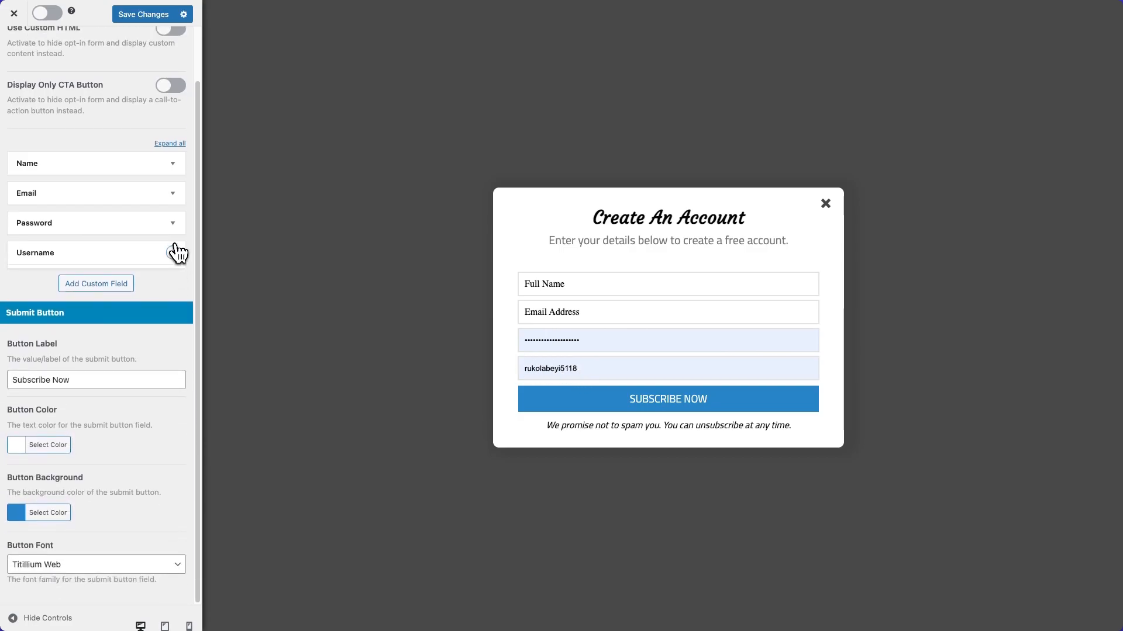
Add a third custom field titled "Biography" and set its type to Textarea.
click(96, 284)
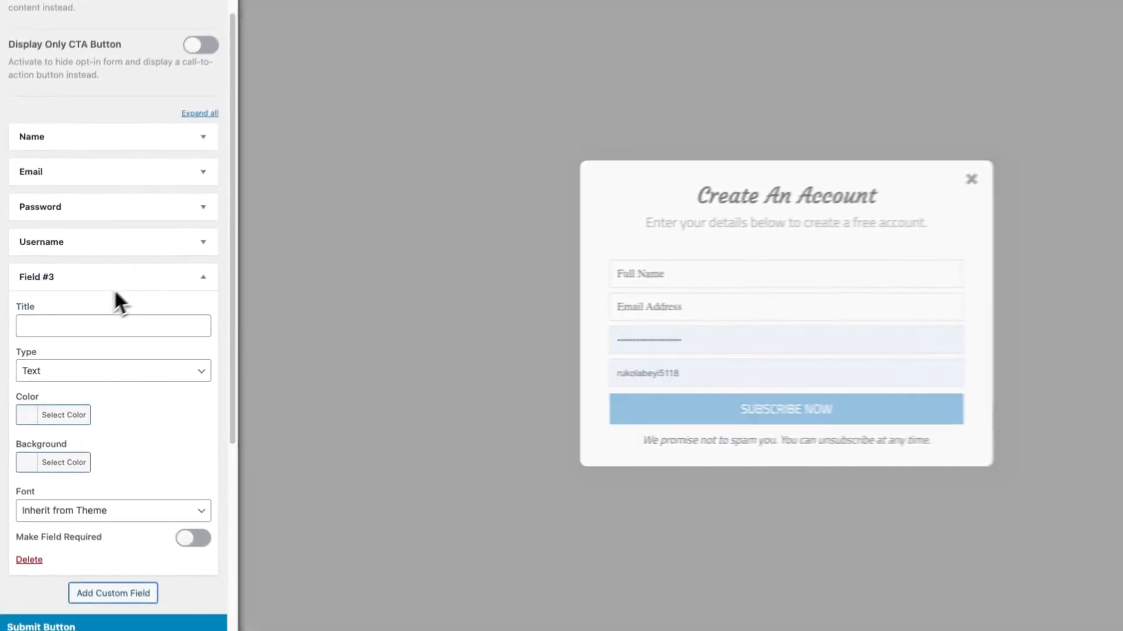
click(64, 328)
text(Biography)
key(Tab)
click(54, 404)
Give the Biography field black text and the Palatino Linotype, Book Antiqua, serif font.
click(31, 539)
click(147, 366)
click(200, 411)
click(117, 486)
scroll(116, 523, down, 5)
click(117, 538)
scroll(158, 398, up, 2)
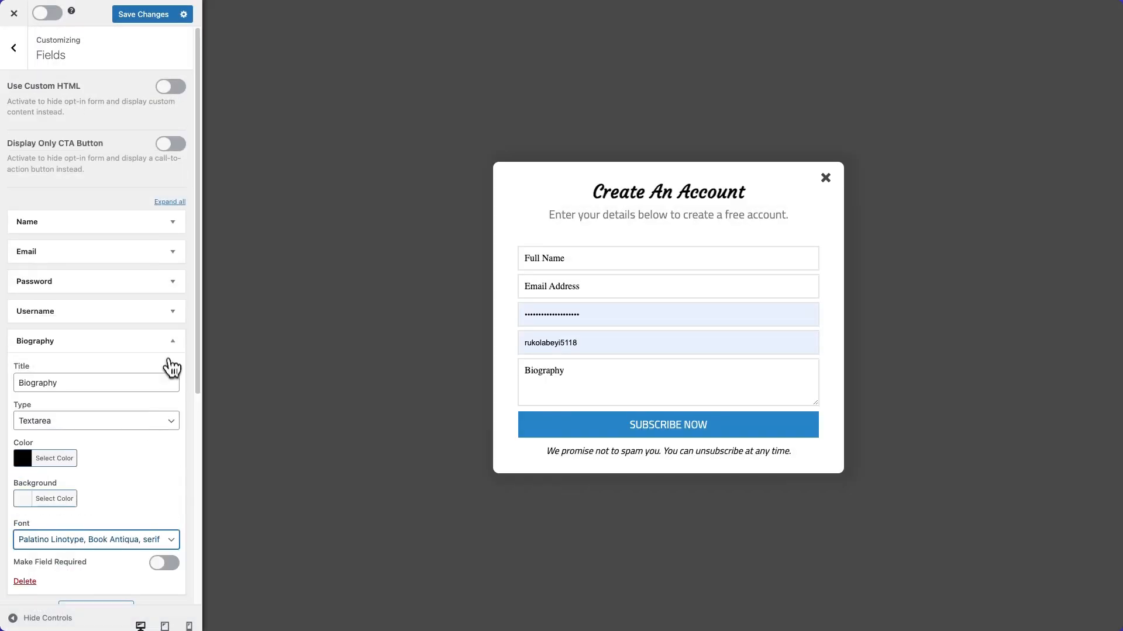
Collapse the Biography field's settings and move the Username field above the Password field.
click(170, 342)
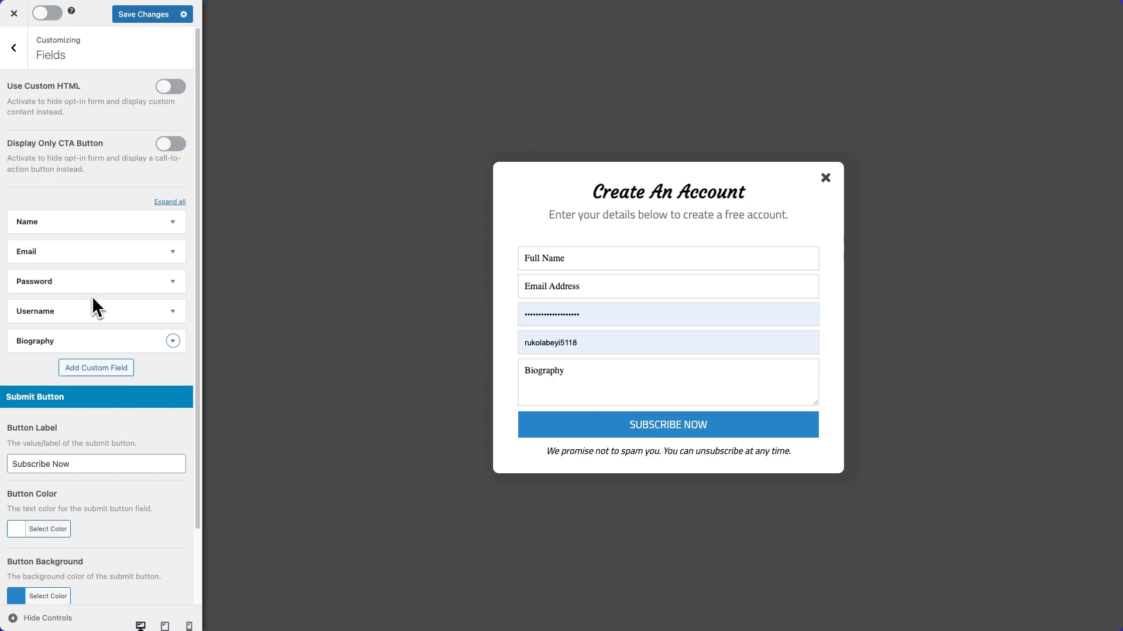
mouse_move(82, 309)
mouse_down()
mouse_move(78, 278)
mouse_move(55, 296)
mouse_move(64, 282)
mouse_move(63, 318)
mouse_move(77, 295)
mouse_up()
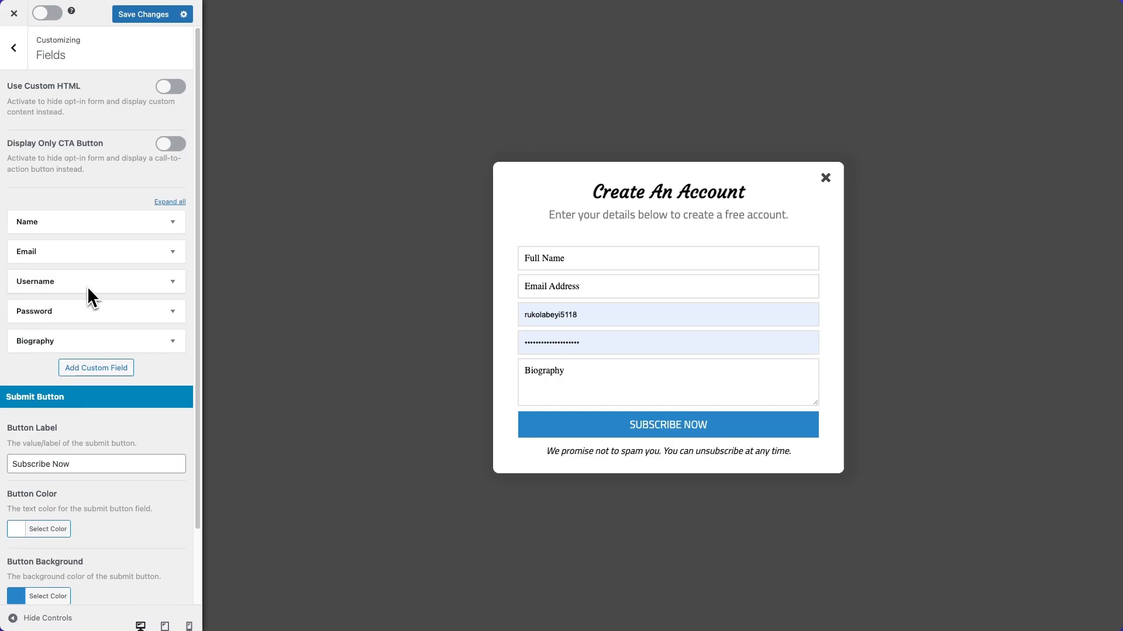
Change the submit button's label to "Create Account".
scroll(124, 433, down, 2)
drag(77, 394, 16, 393)
key(BackSpace)
text(Create Account)
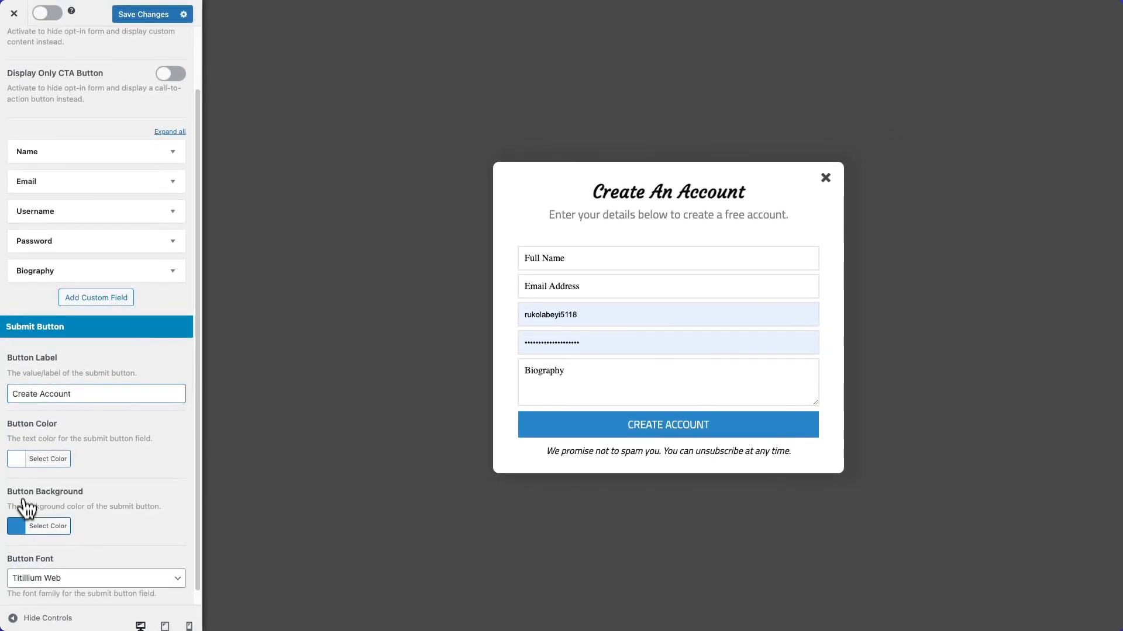
Change the submit button's background color to dark green.
click(53, 521)
click(83, 591)
drag(46, 507, 55, 534)
click(132, 422)
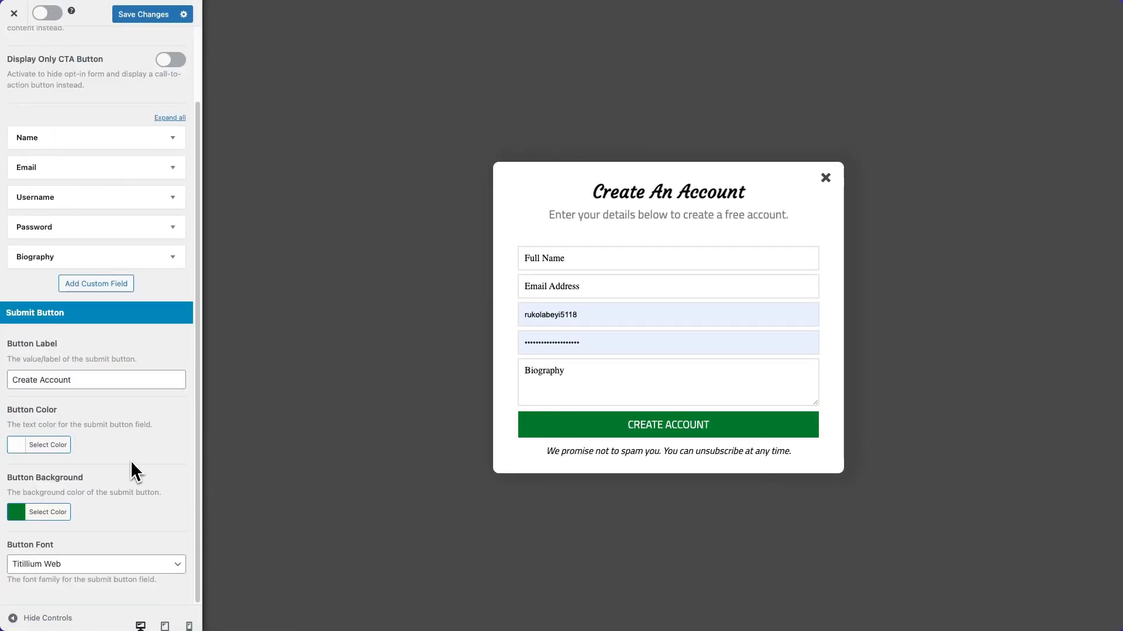
Hide the note below the submit button and return to the campaign's main settings list.
click(630, 455)
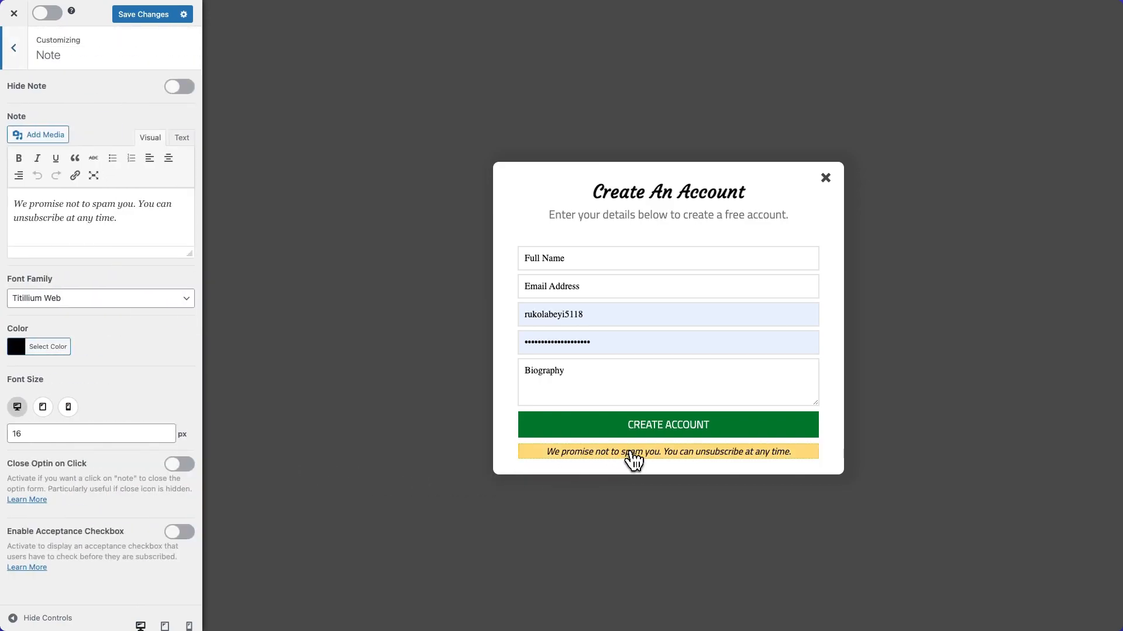
click(180, 89)
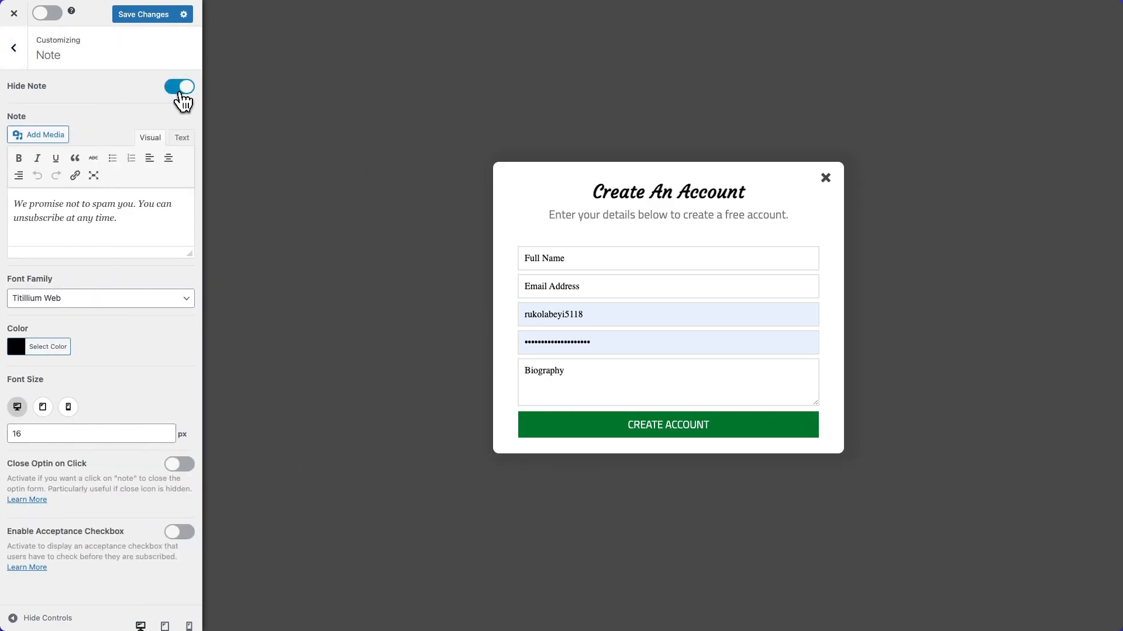
click(16, 49)
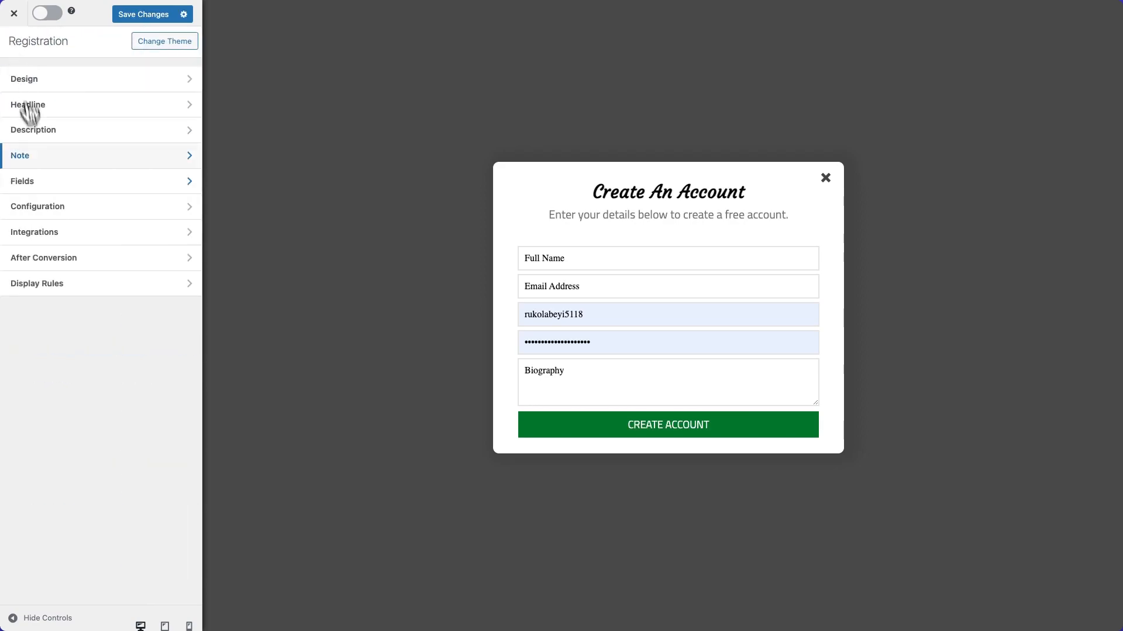
Set the campaign's display sound effect to Pop in the configuration settings and return to the main settings list.
click(77, 207)
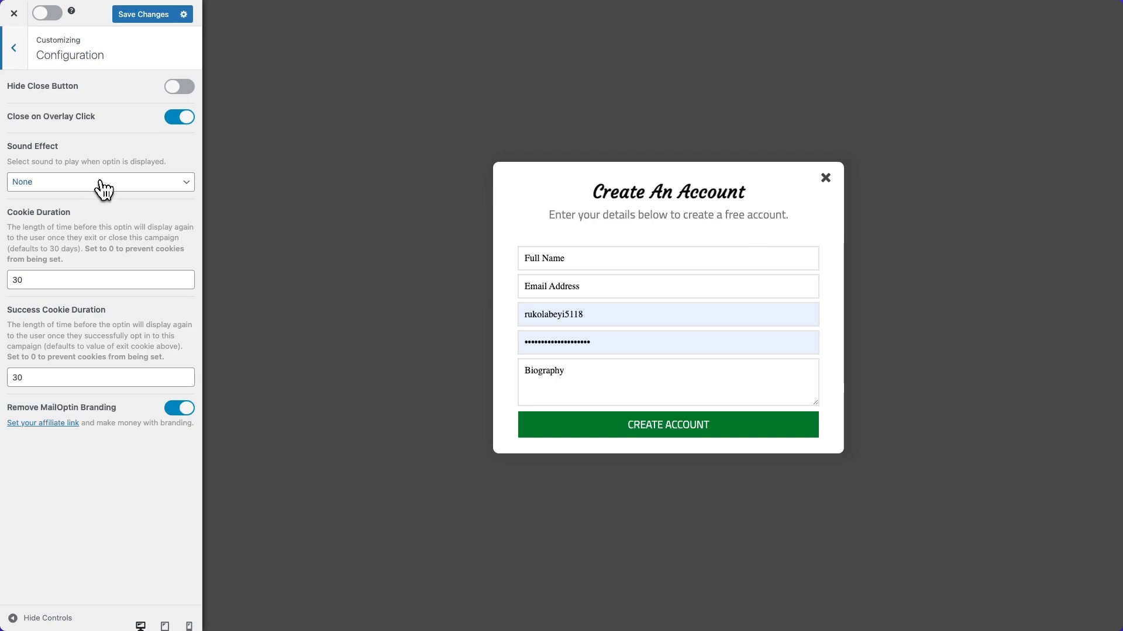
click(103, 188)
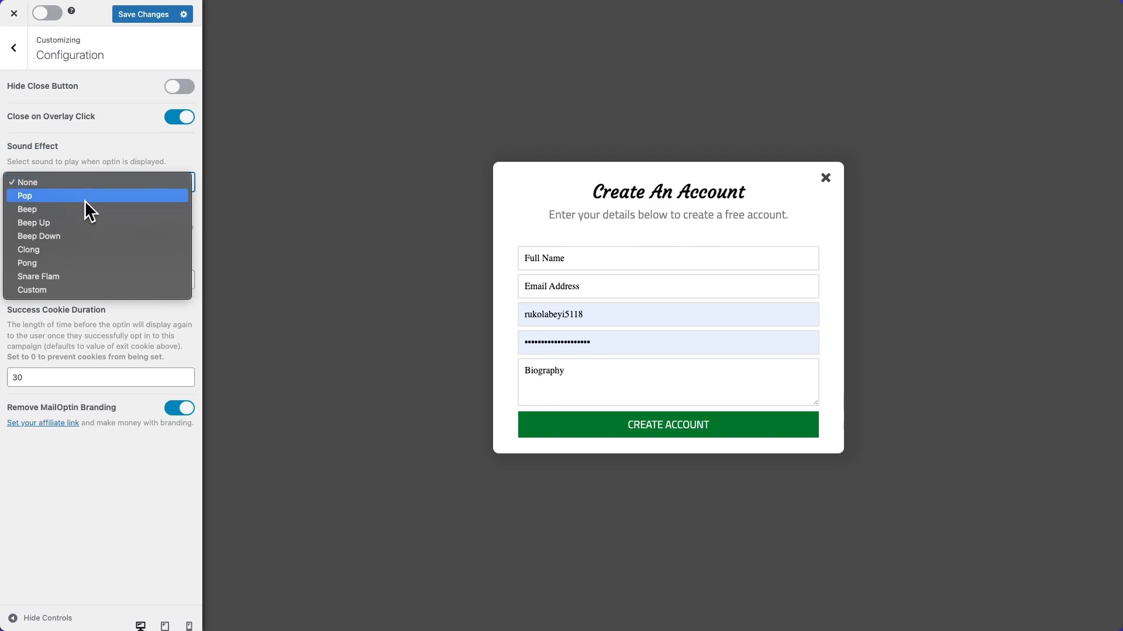
click(88, 196)
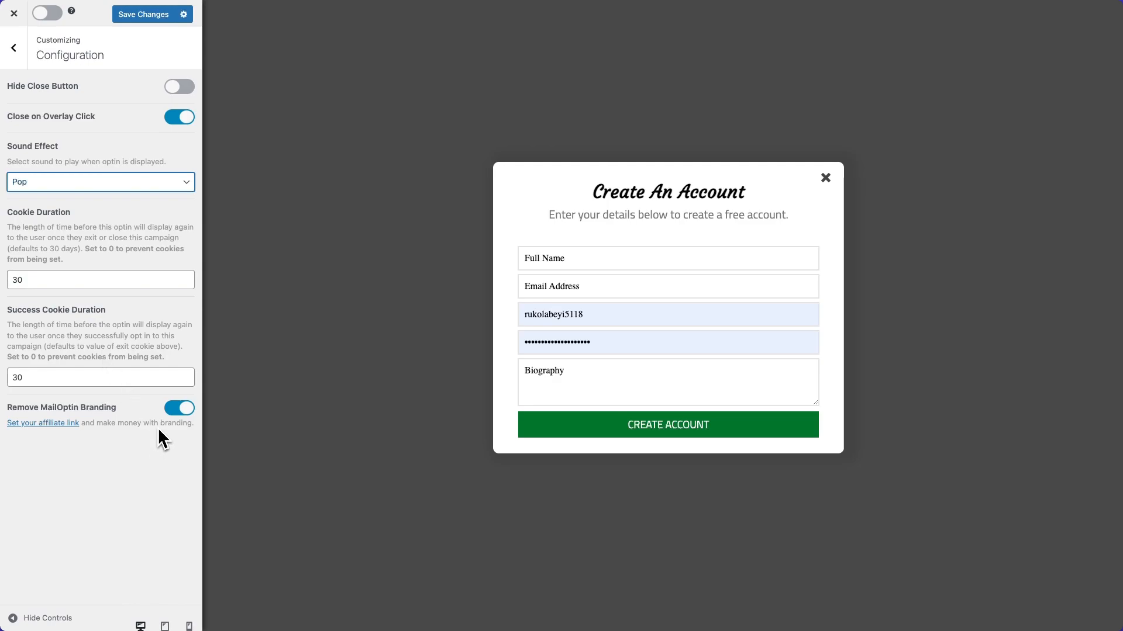
click(14, 48)
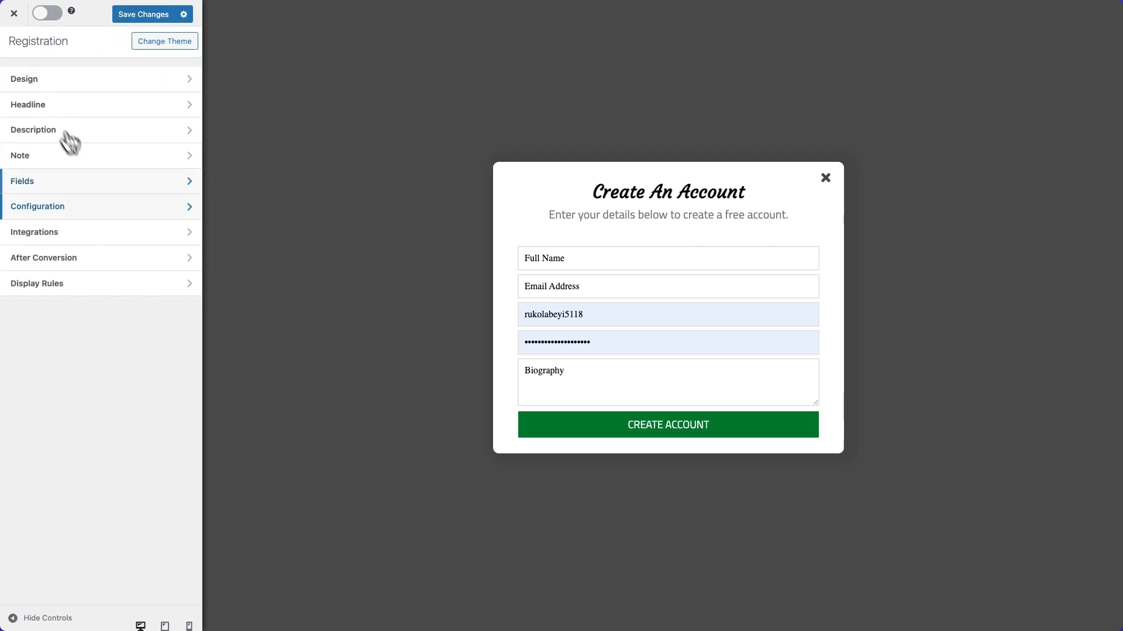
Set the campaign's new integration to WordPress User Registration.
click(106, 235)
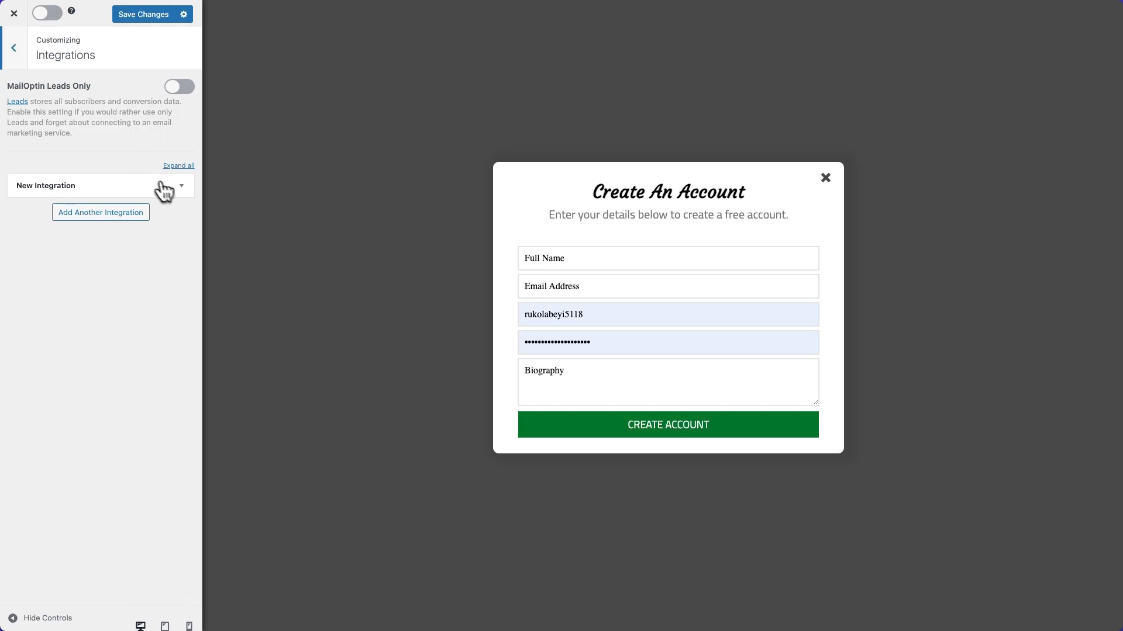
click(181, 186)
click(175, 233)
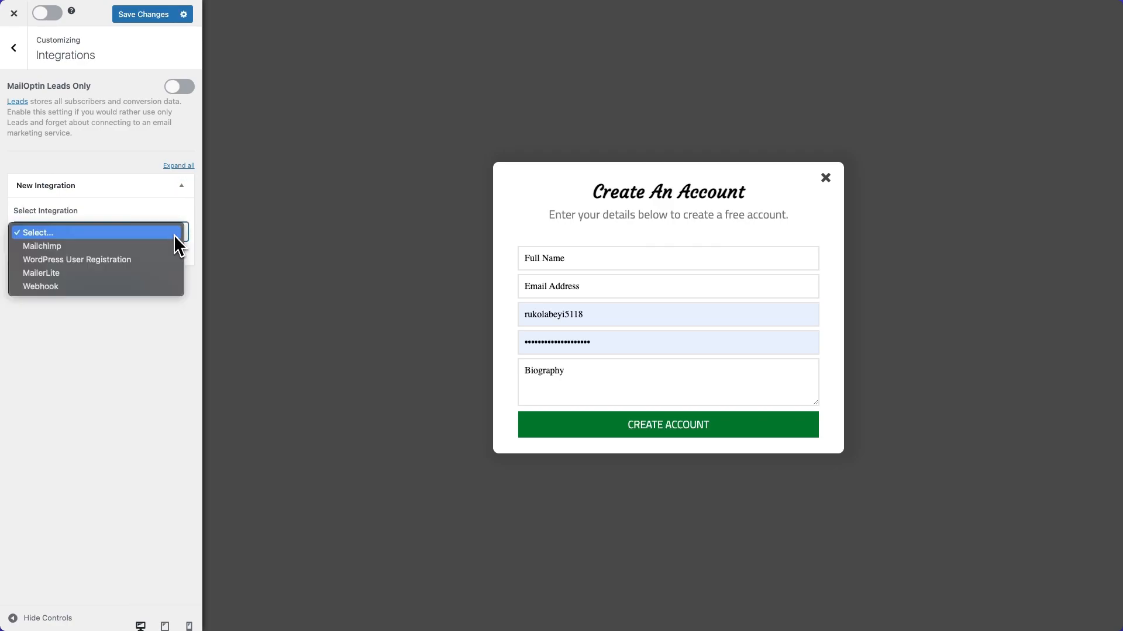
click(146, 261)
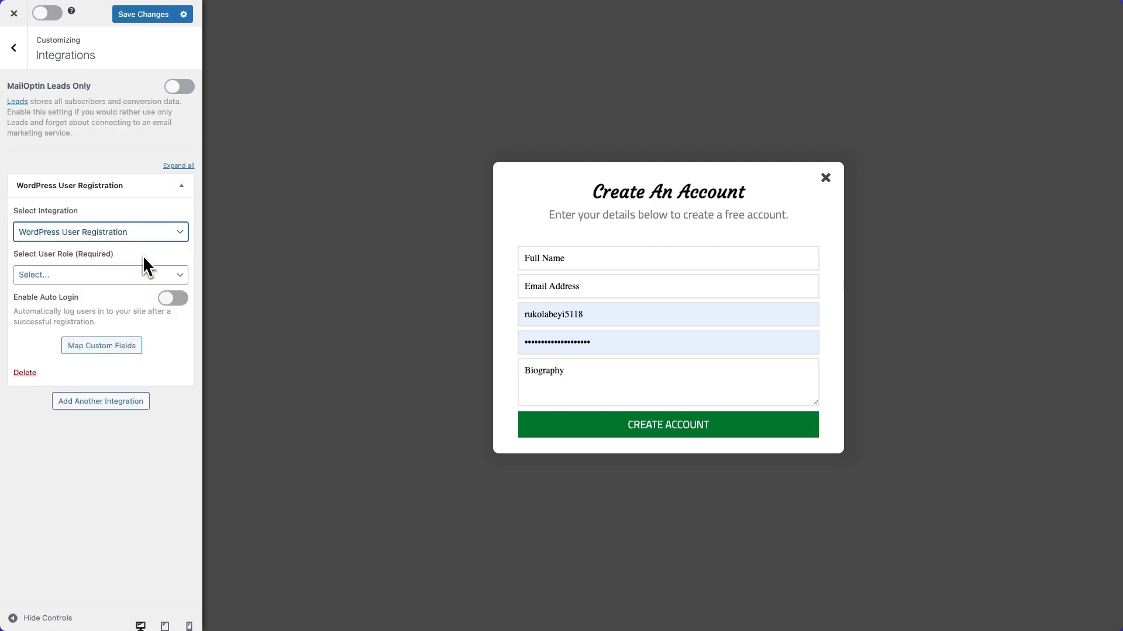
Assign the Subscriber role to users registered through the integration and enable auto login.
click(150, 280)
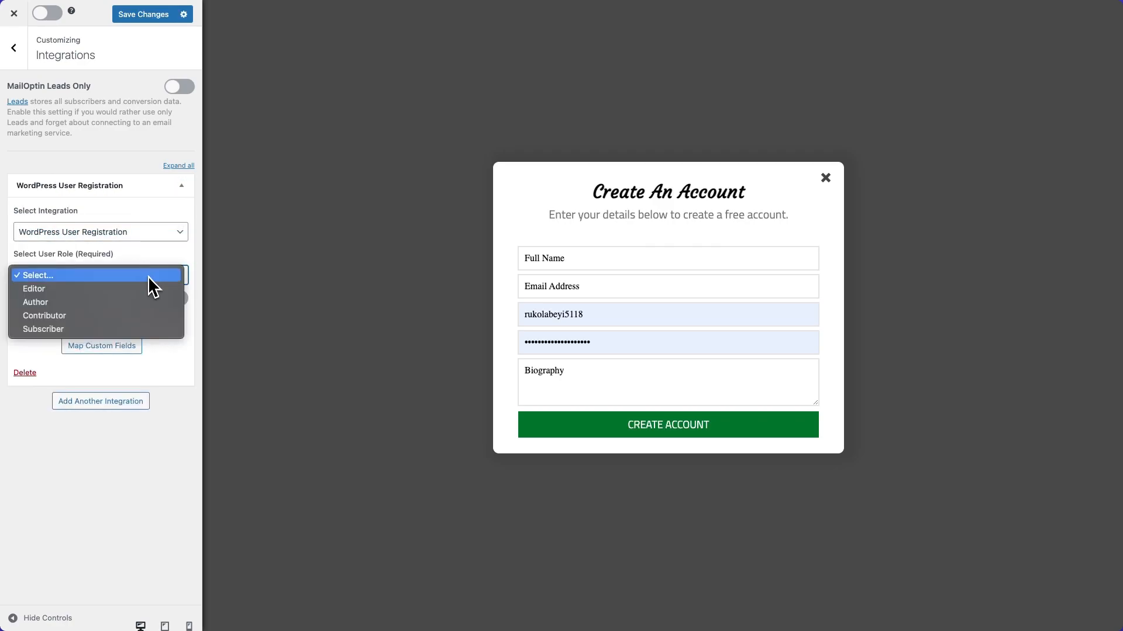
click(111, 326)
click(167, 302)
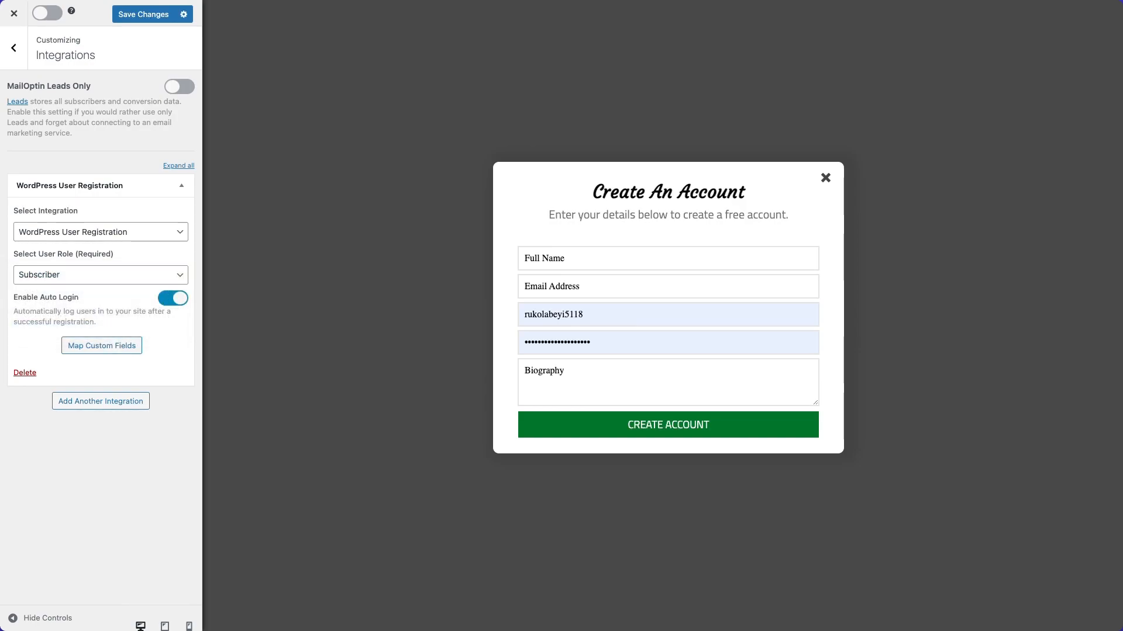
Open the integration's custom field mapping and map Username to the Username form field and Password to the Password form field.
click(117, 348)
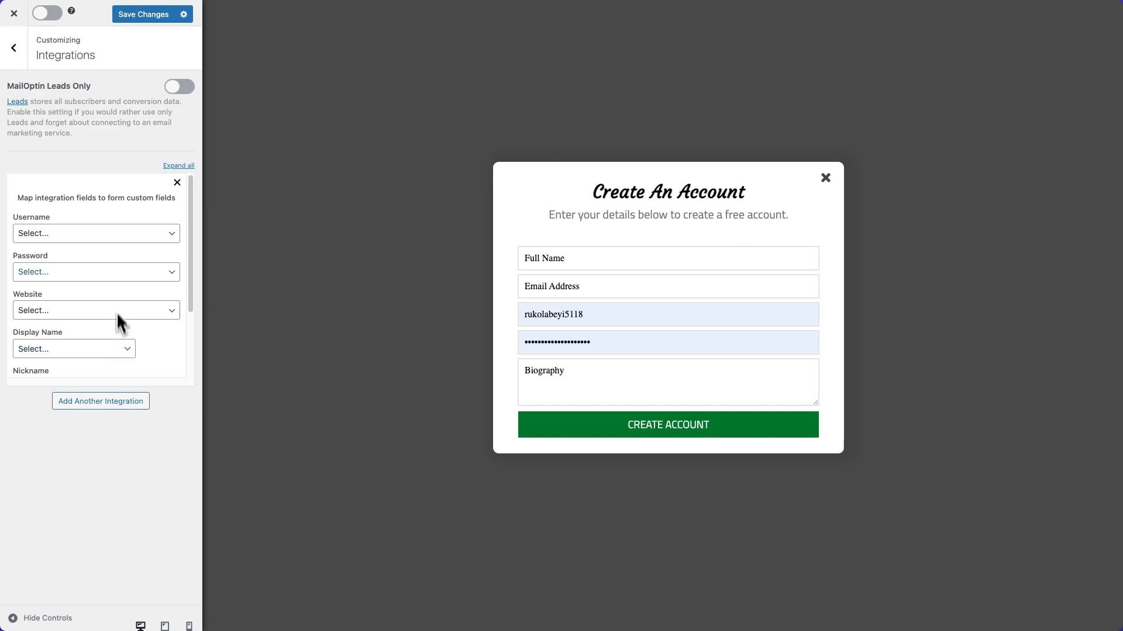
click(123, 236)
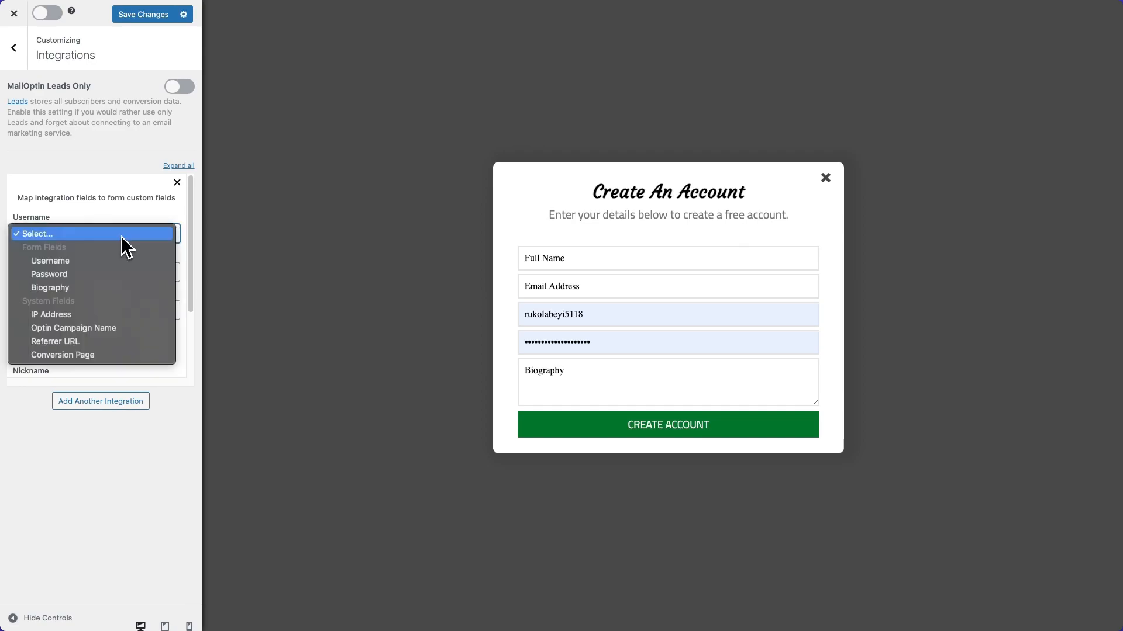
click(102, 261)
click(106, 270)
click(75, 313)
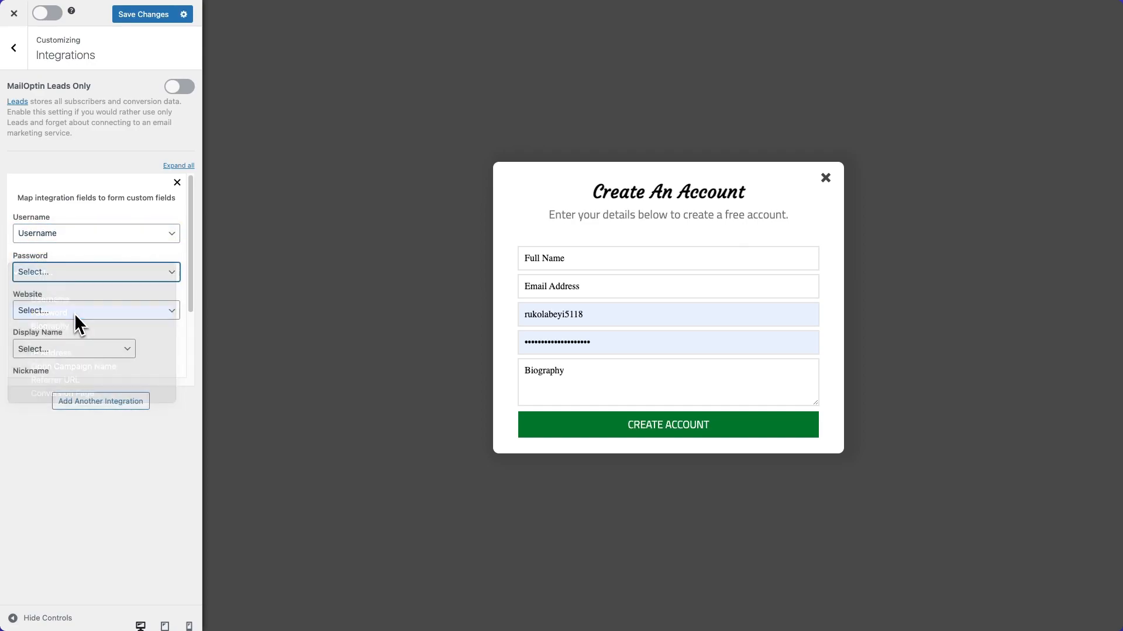
click(96, 309)
click(100, 305)
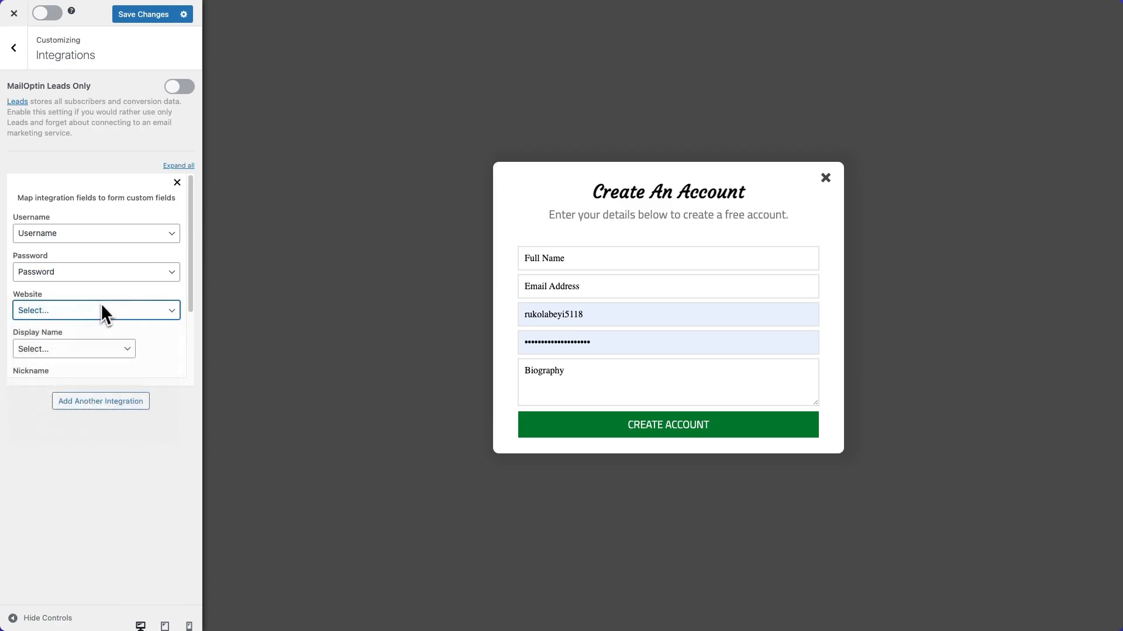
Map Display Name to Username and Biographical Description to Biography, then save the mapping and leave the integration settings.
scroll(104, 307, down, 3)
click(99, 289)
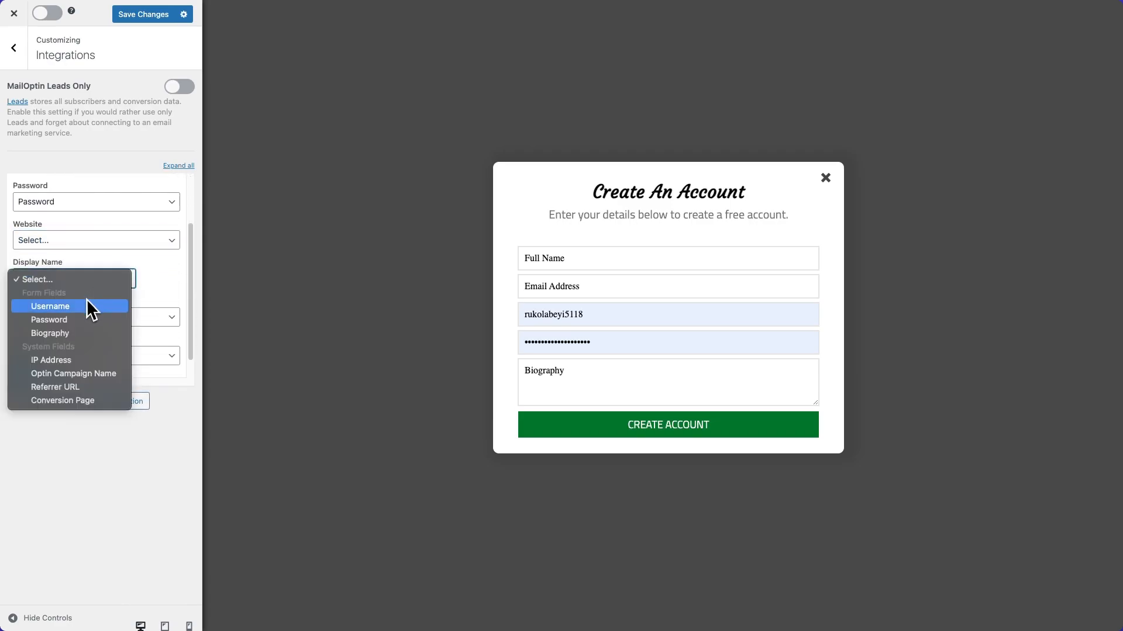
click(88, 301)
scroll(111, 292, down, 1)
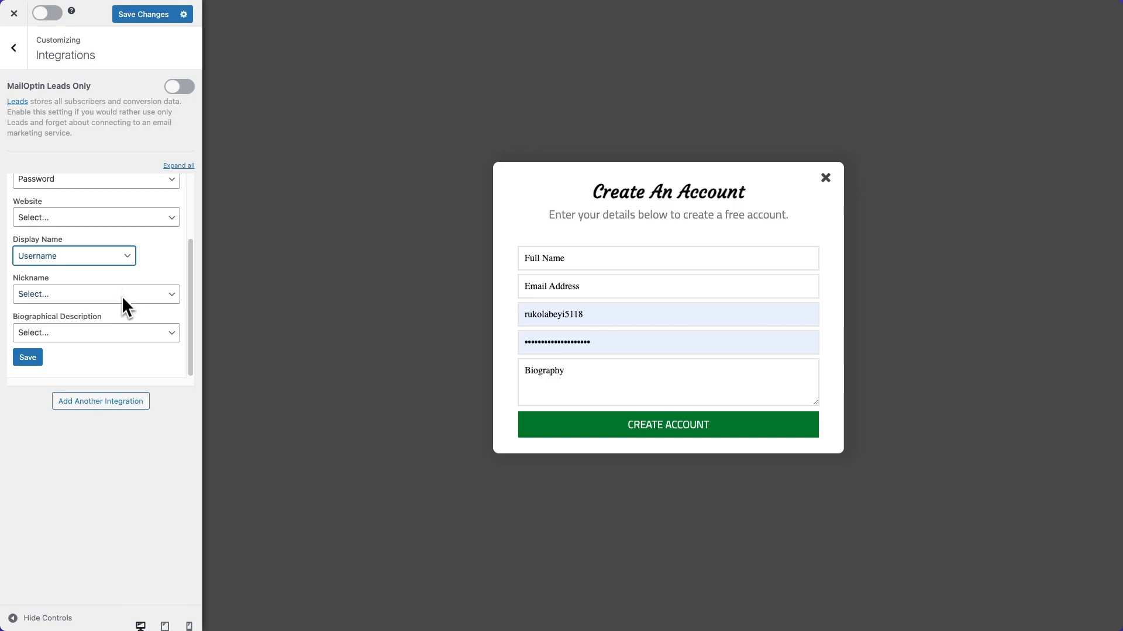
click(80, 334)
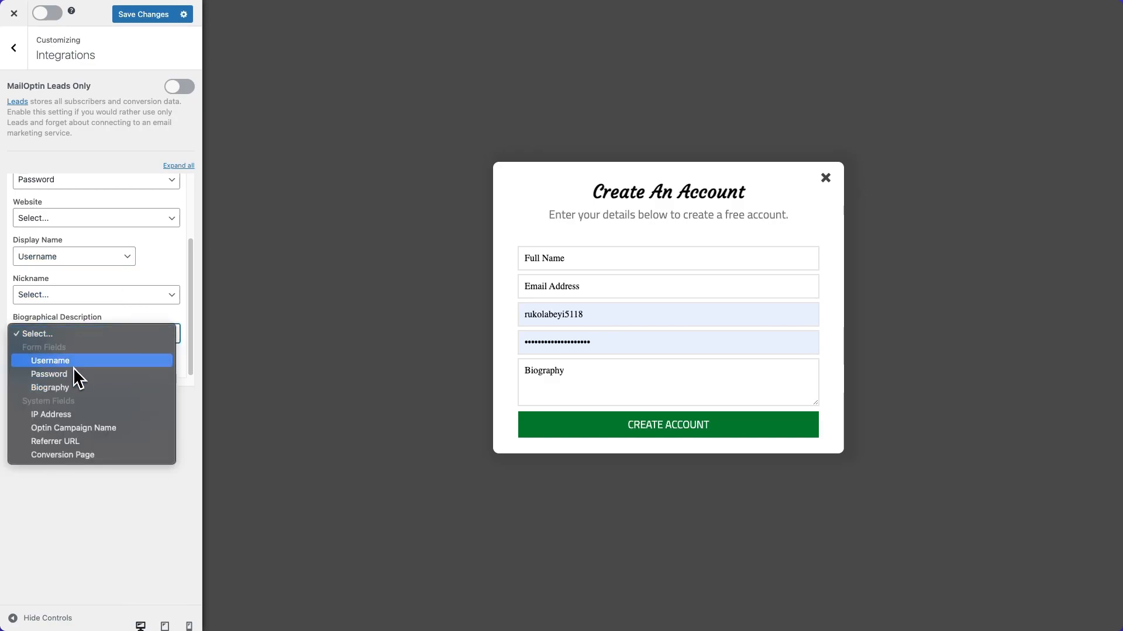
click(69, 385)
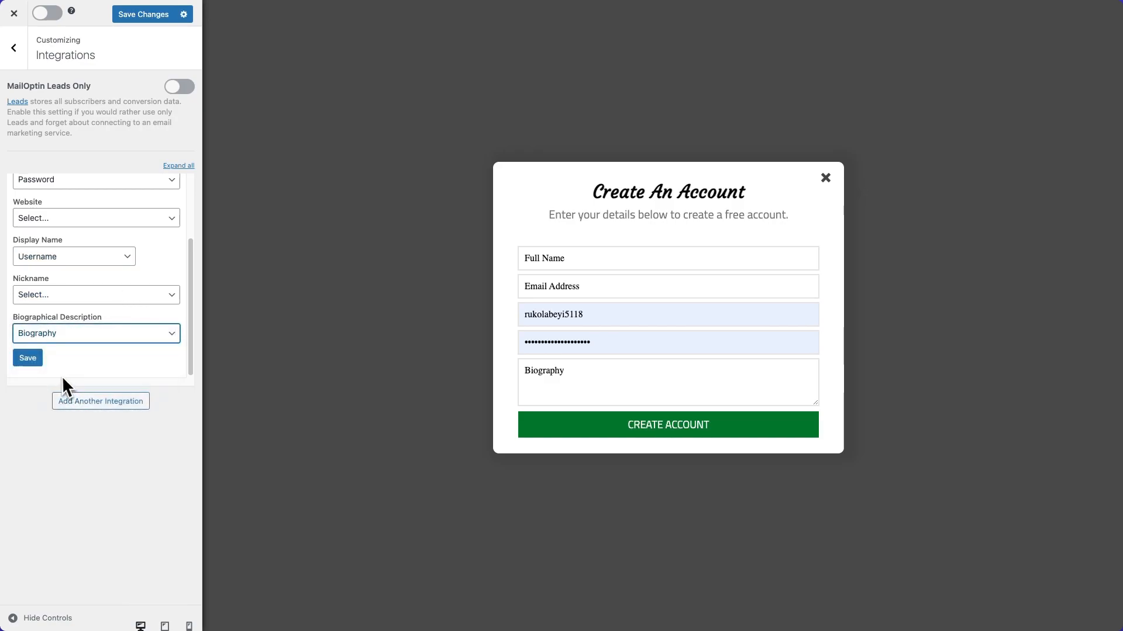
click(28, 358)
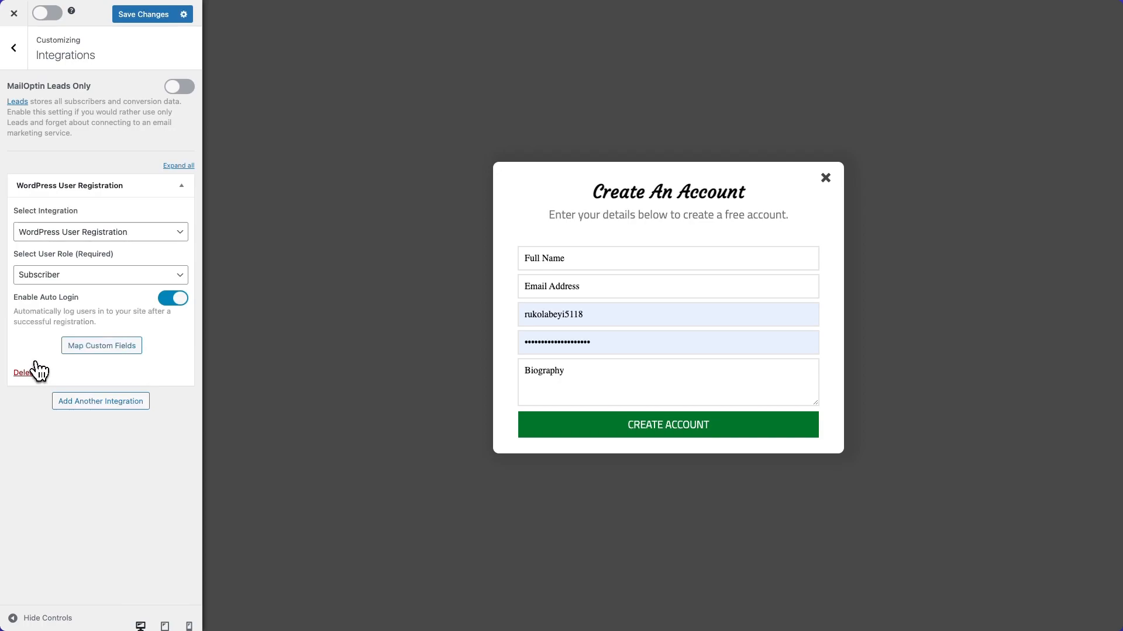
click(13, 51)
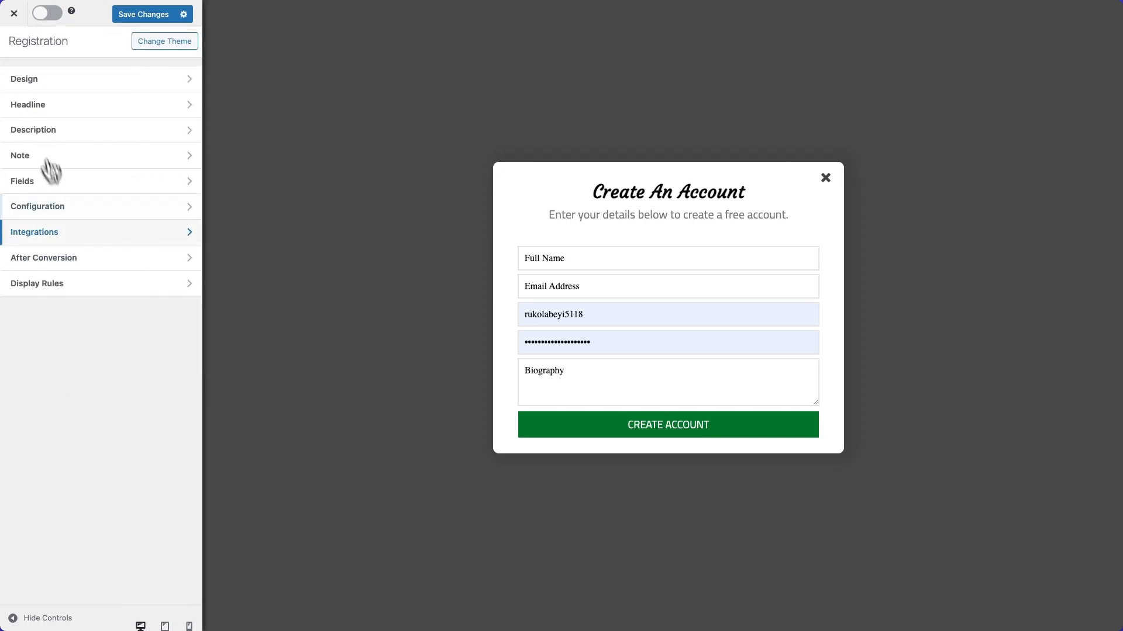
Change the optin success message in the after-conversion settings to "Thanks for signing up!".
click(99, 257)
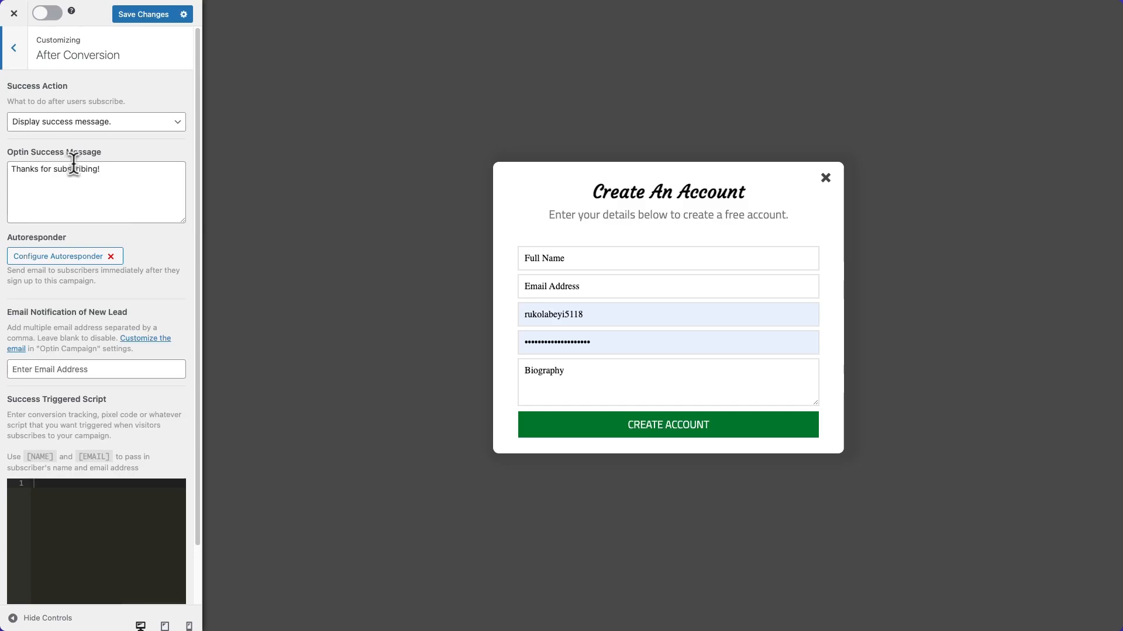
drag(115, 170, 55, 171)
key(BackSpace)
text(signing up!)
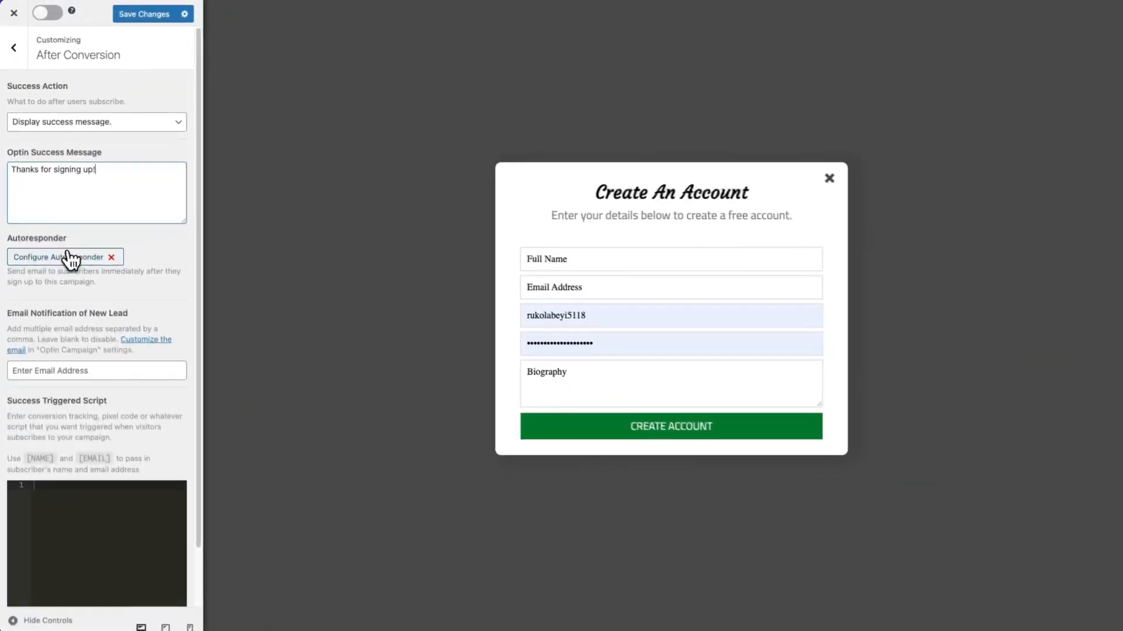
Review the autoresponder's activation, subject and message settings, close them and return to the main settings list.
click(138, 442)
scroll(544, 358, down, 3)
scroll(544, 358, up, 3)
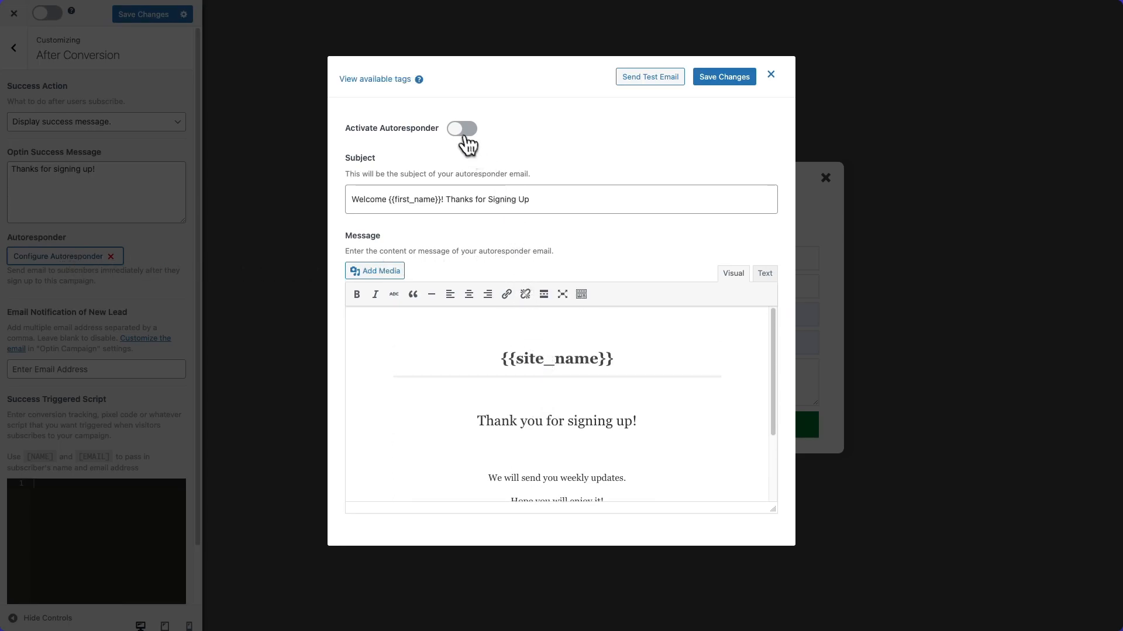
click(772, 75)
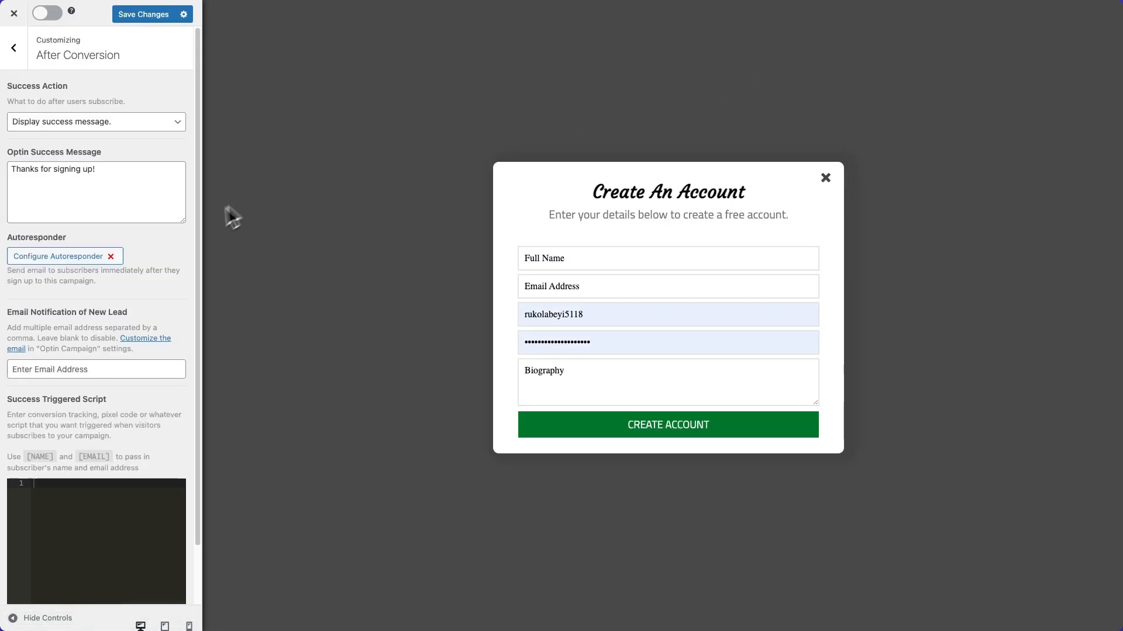
click(18, 59)
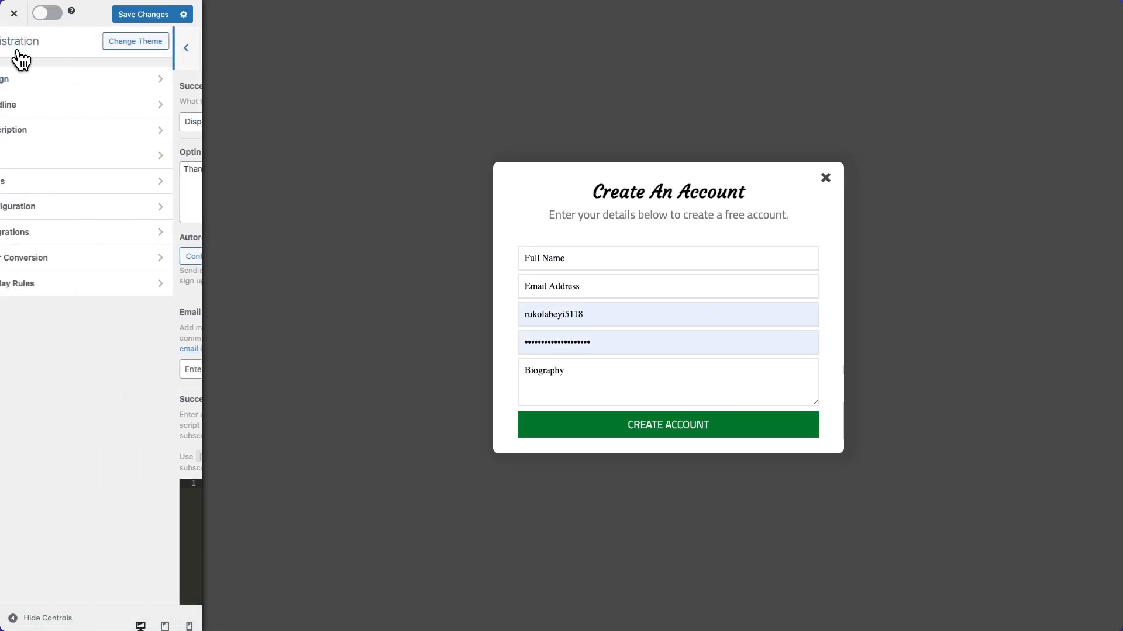
Examine the page targeting options in the campaign's display rules and return to the rules list.
click(76, 286)
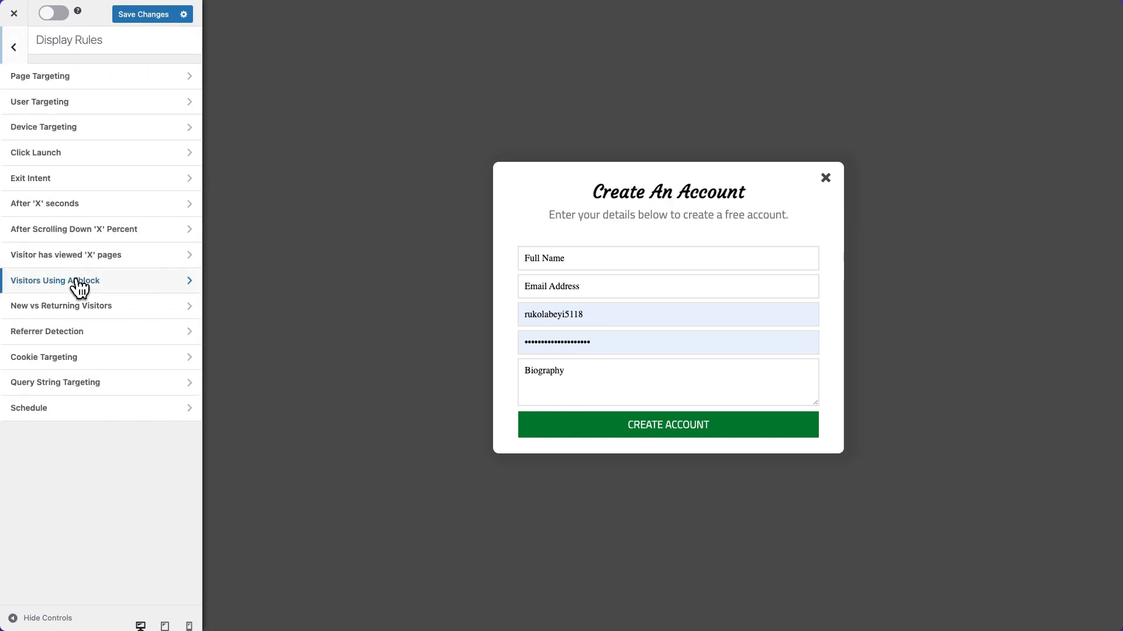
click(133, 86)
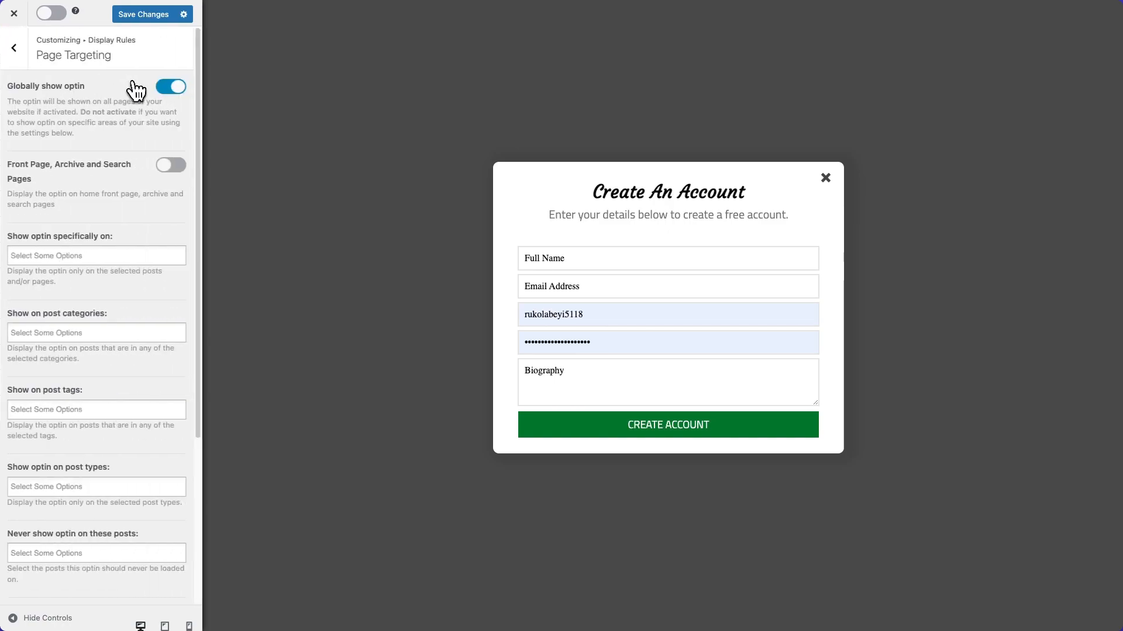
scroll(125, 105, down, 5)
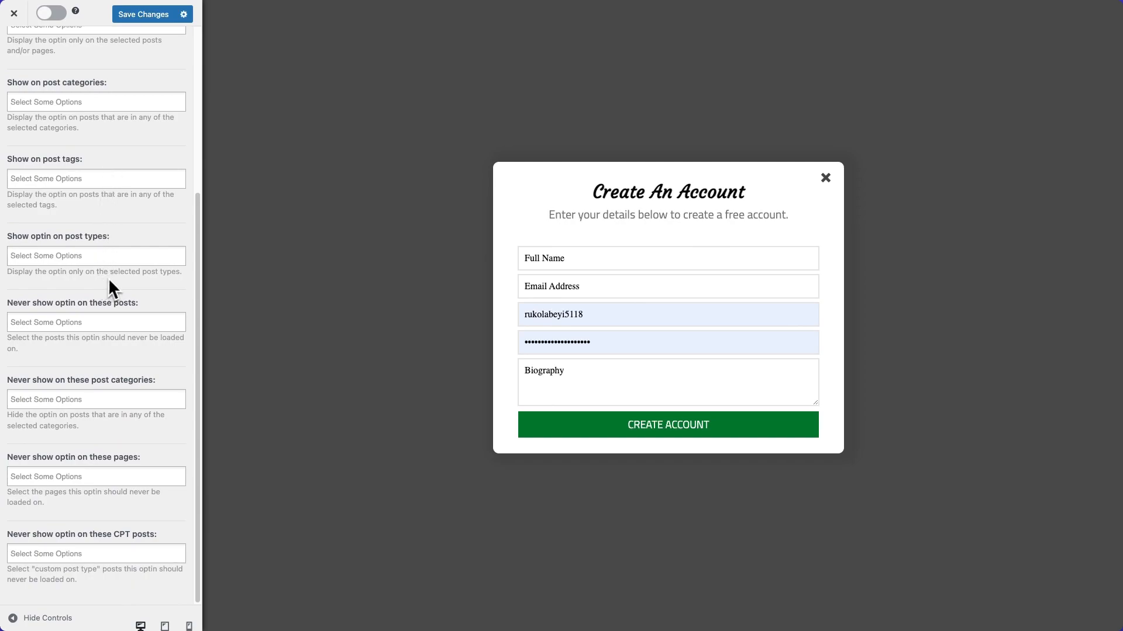
scroll(107, 280, up, 5)
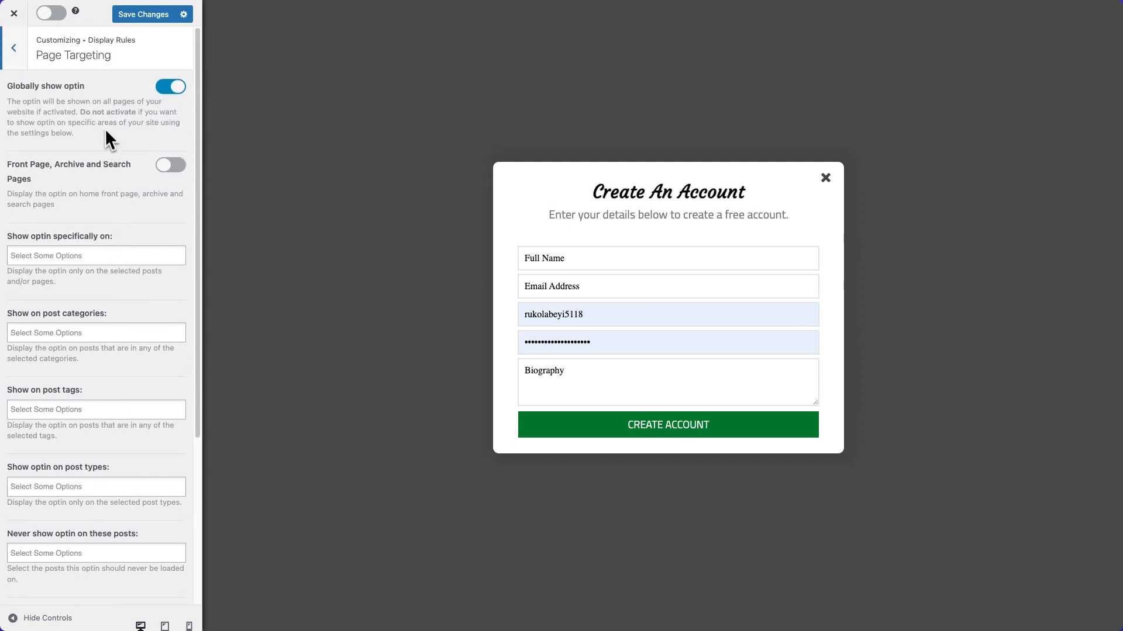
click(14, 58)
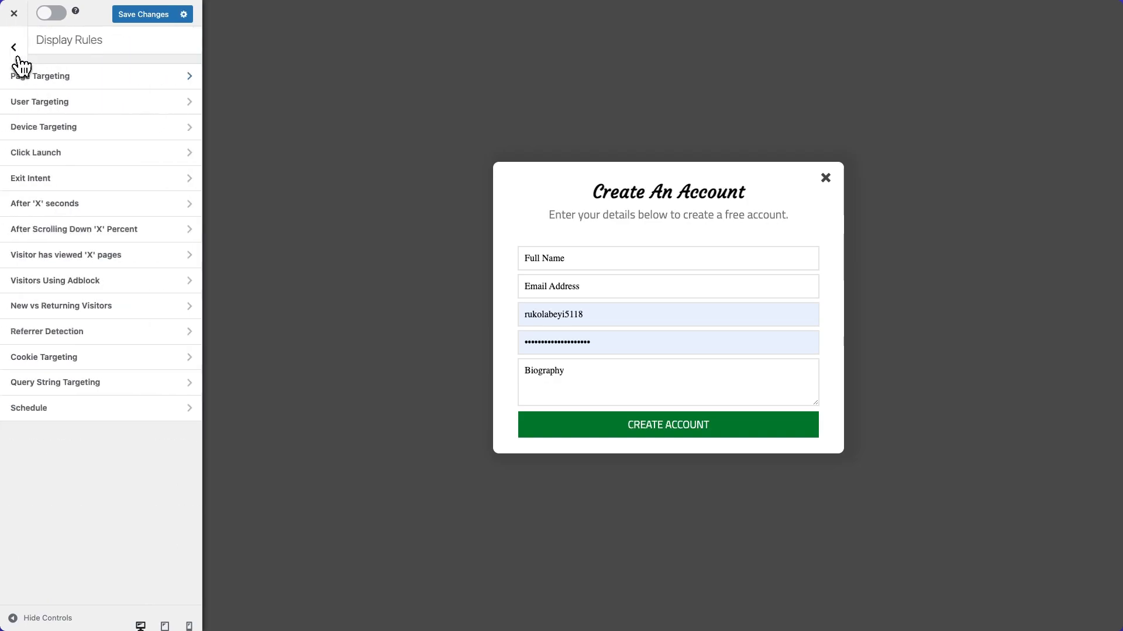
Set user targeting to "Show to only users not logged-in" and return to the display rules list.
click(108, 109)
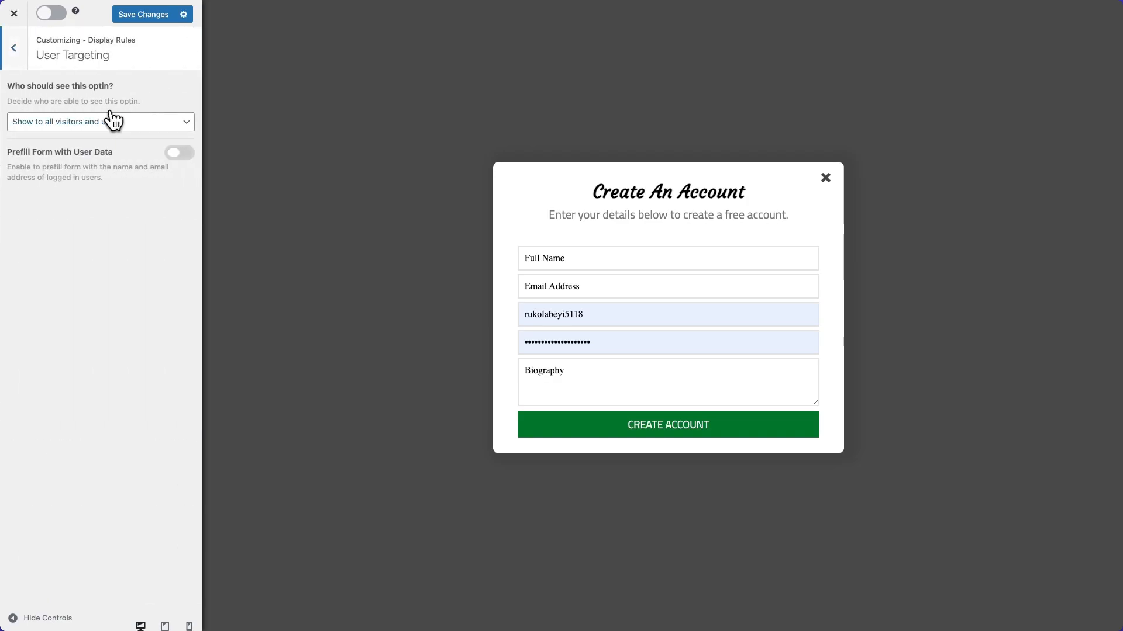
click(110, 126)
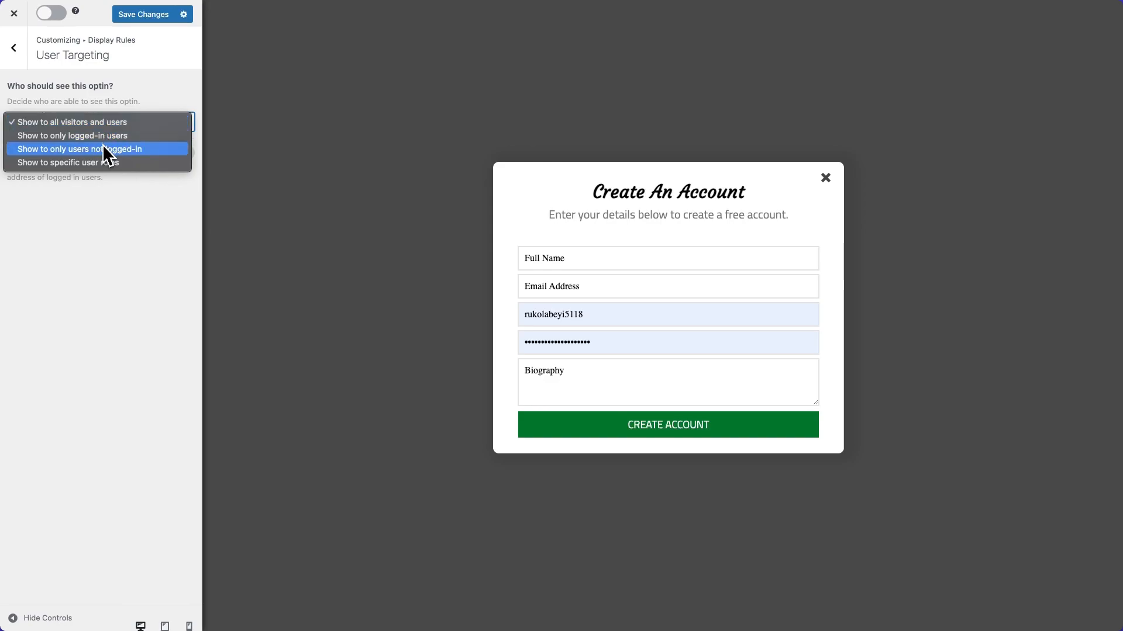
click(103, 146)
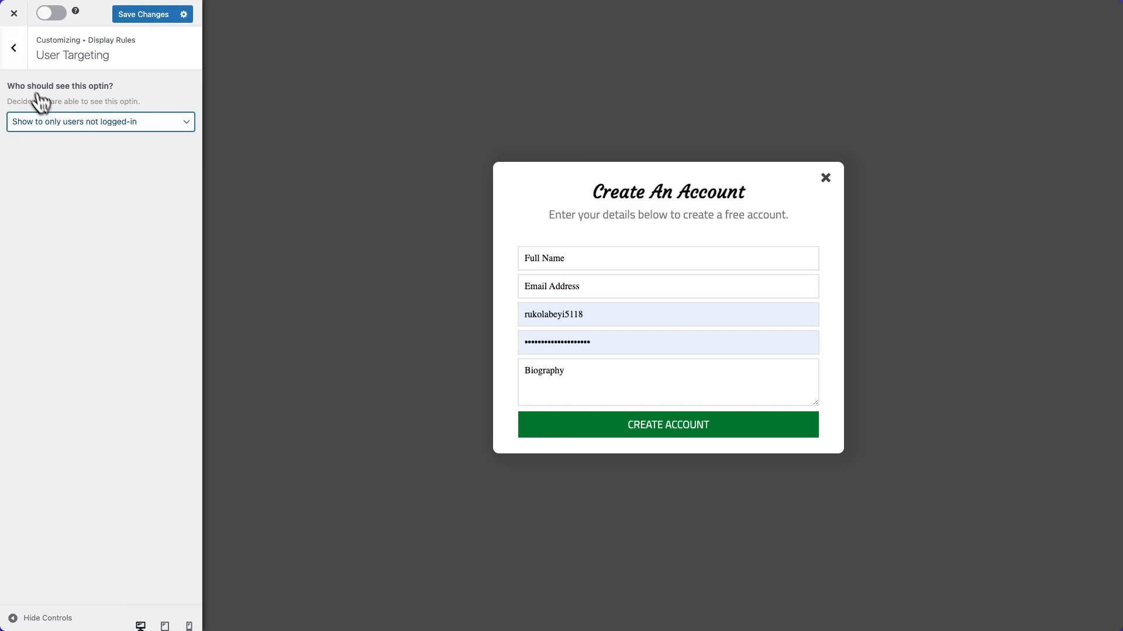
click(18, 53)
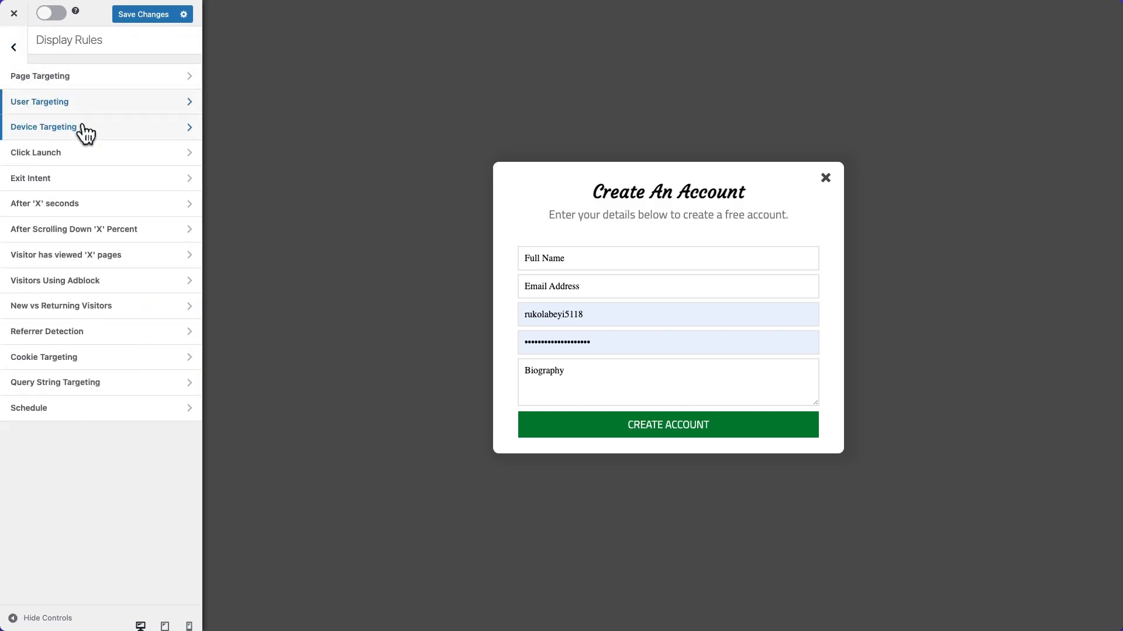
Activate the After 'X' seconds display rule and set its delay to 10 seconds.
click(64, 204)
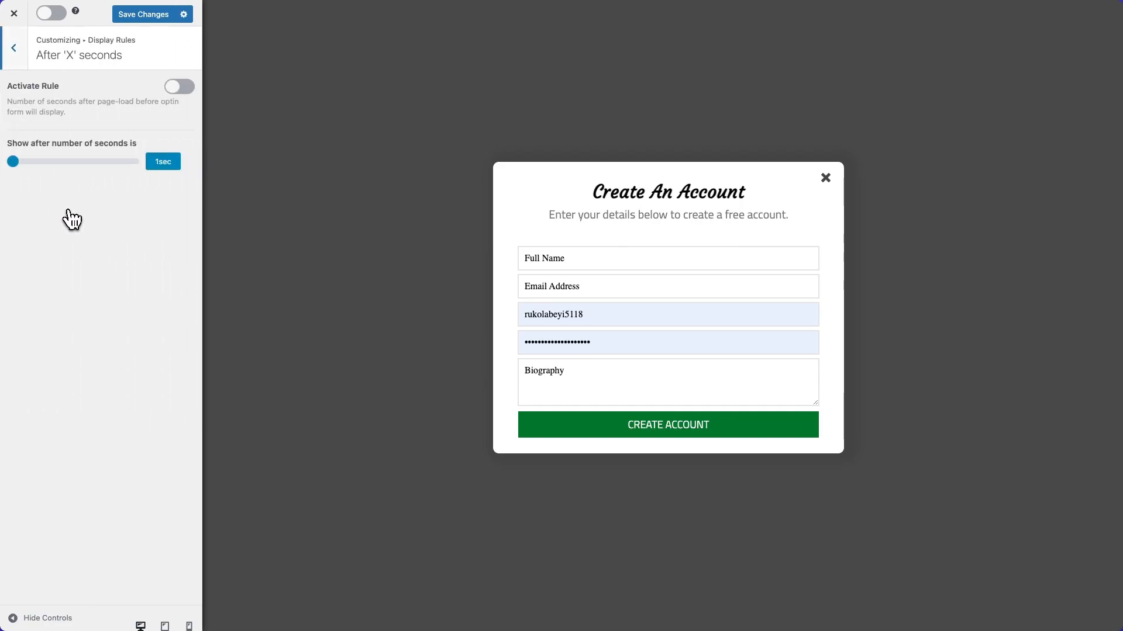
drag(13, 162, 24, 164)
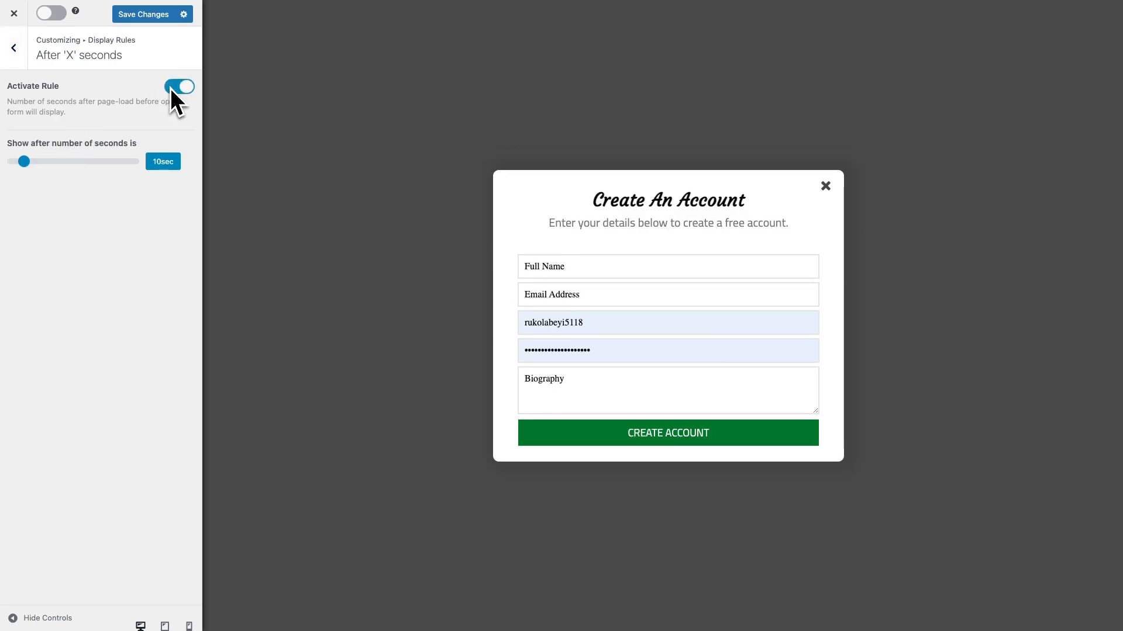
Save and activate the Registration campaign, and close its editor to return to the optin campaigns list.
click(155, 15)
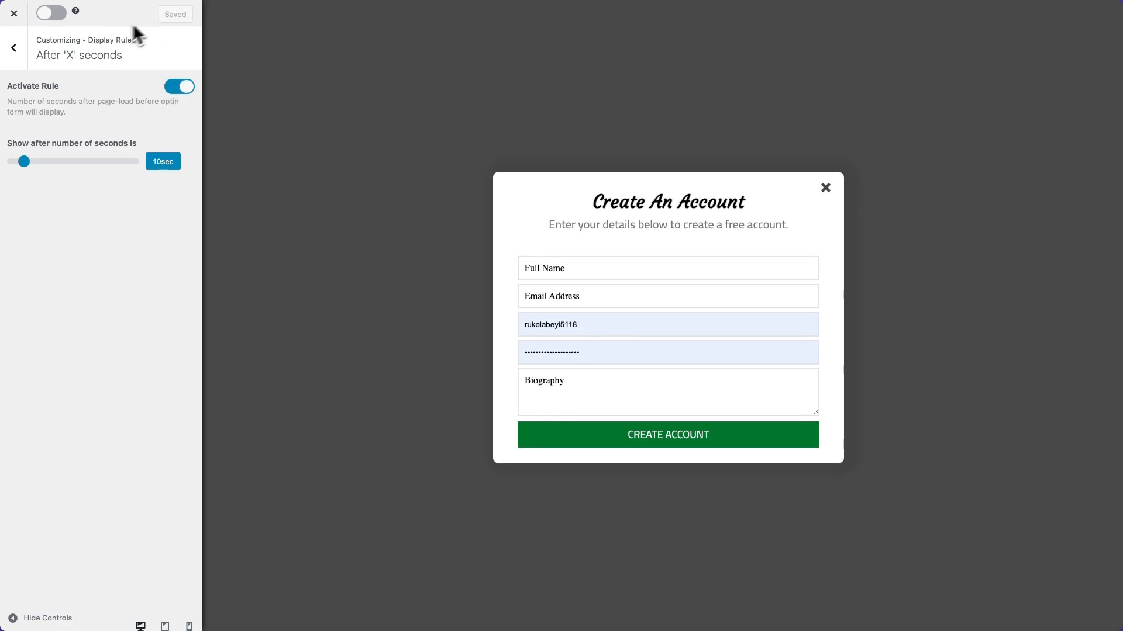
click(16, 52)
click(43, 16)
click(11, 50)
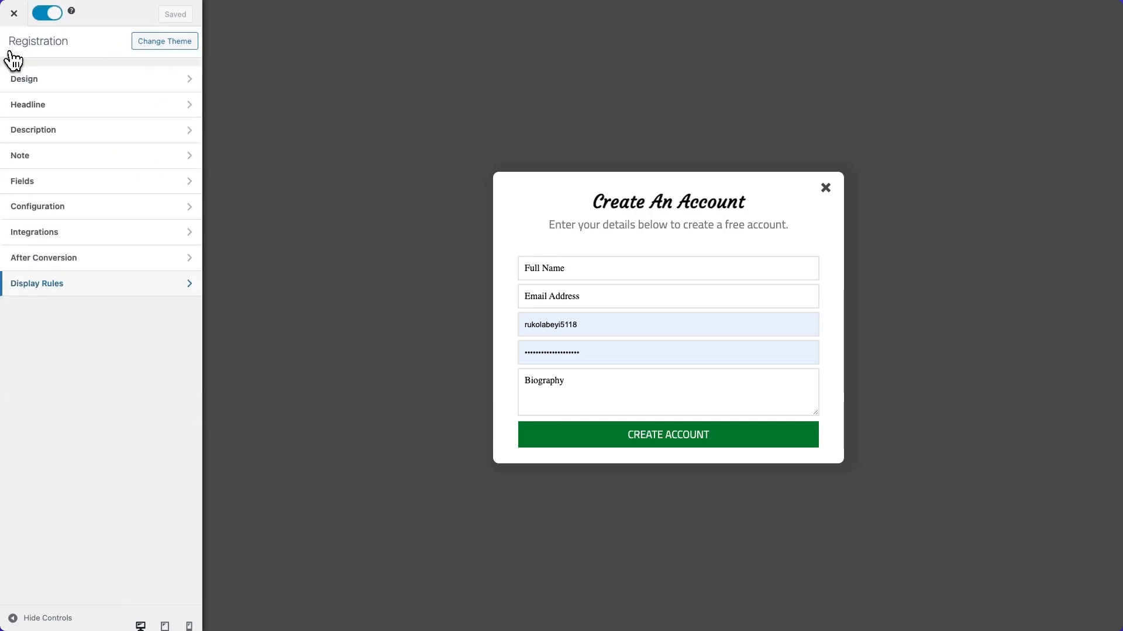
click(17, 17)
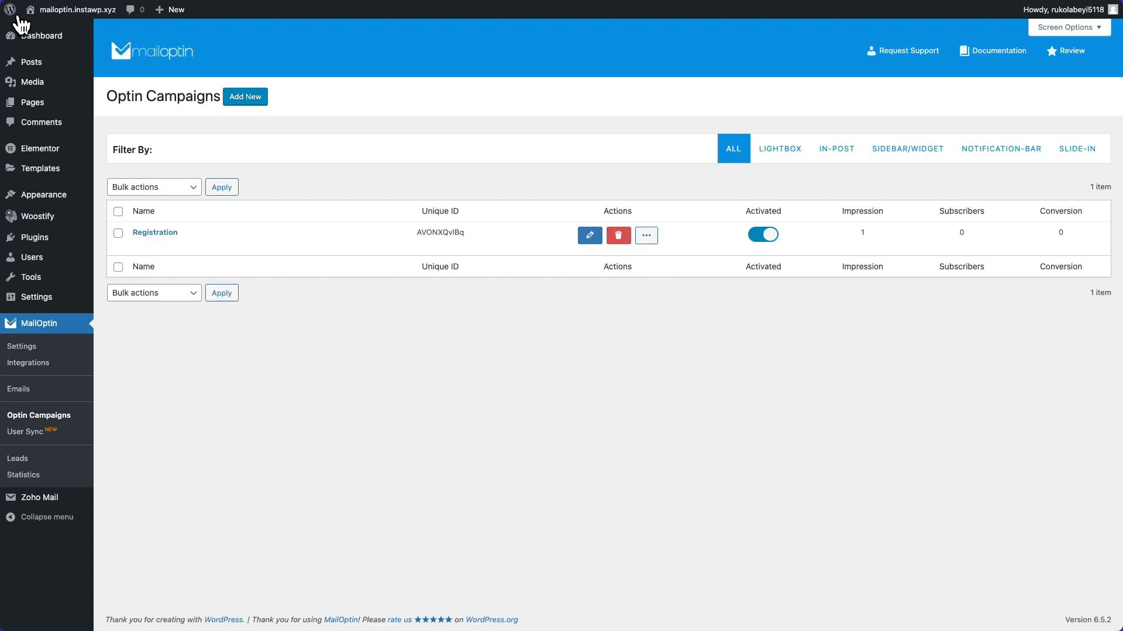
Open the website's front page in an incognito window and browse it until the registration lightbox is displayed.
right_click(42, 31)
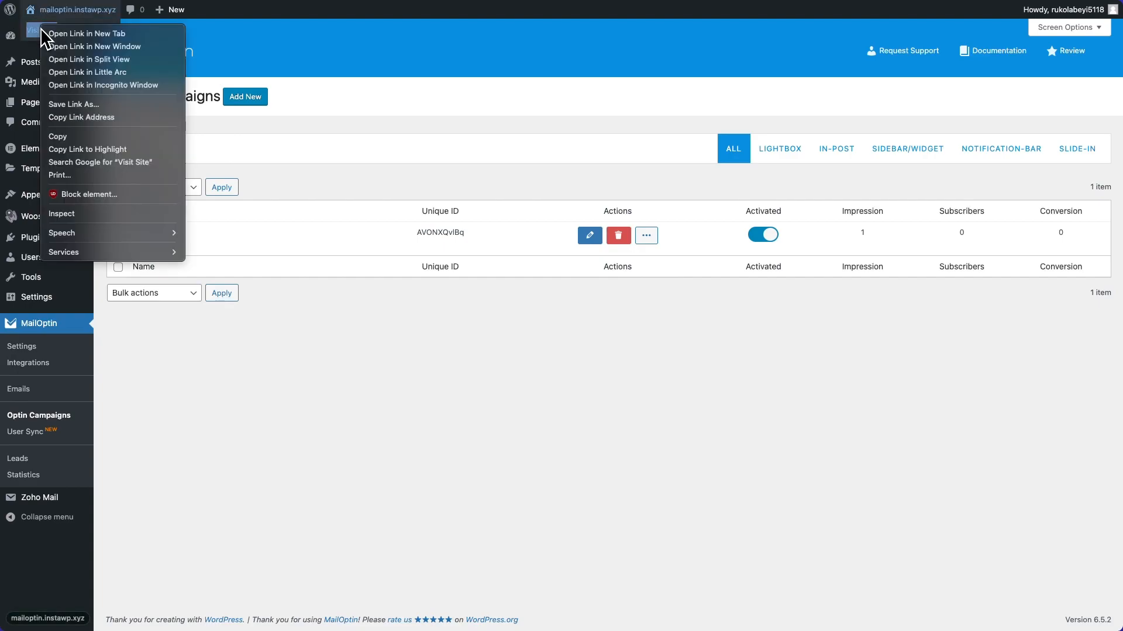
click(76, 85)
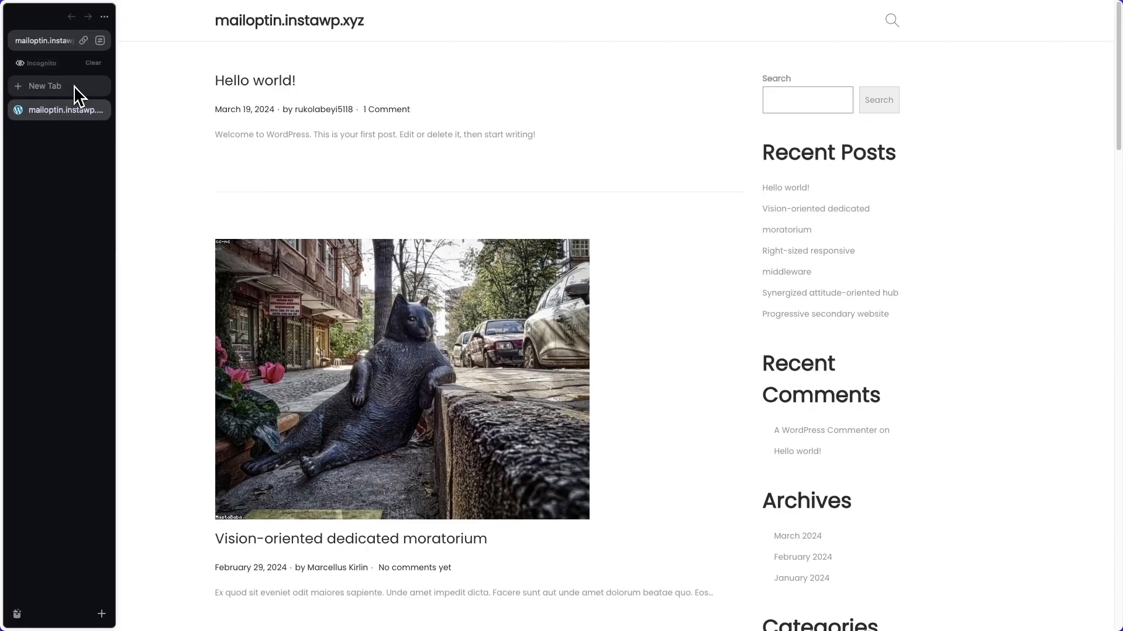
scroll(414, 217, down, 5)
scroll(423, 212, down, 5)
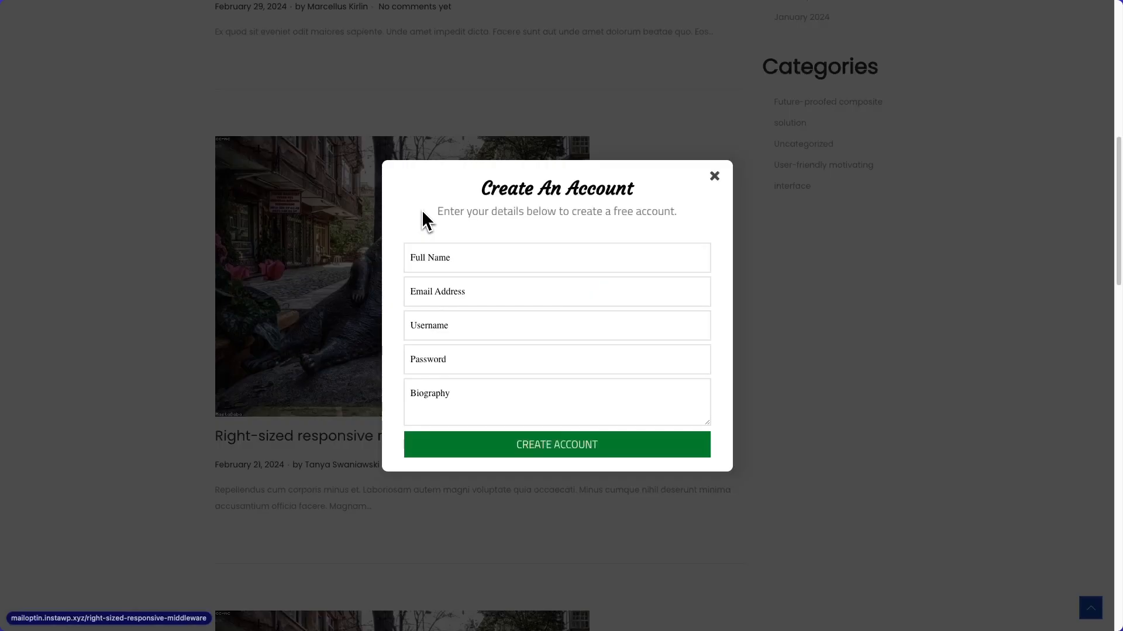
Fill in the registration form's full name, email address, username and password, leave the biography blank, and submit it to create the account.
click(473, 259)
key(Tab)
key(Tab)
key(Tab)
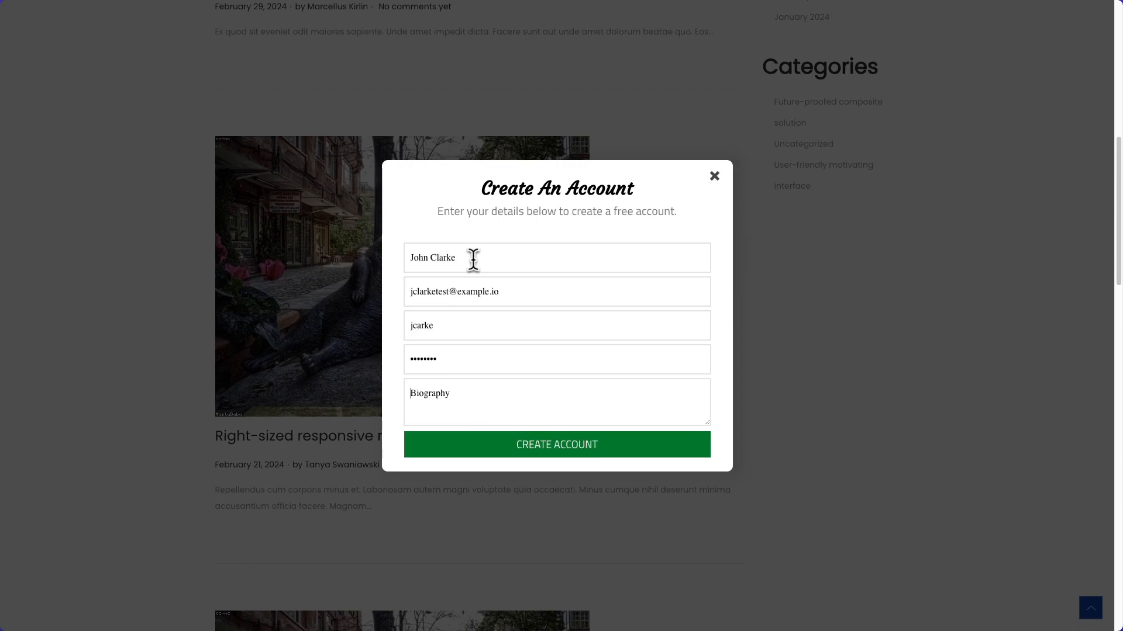
click(561, 447)
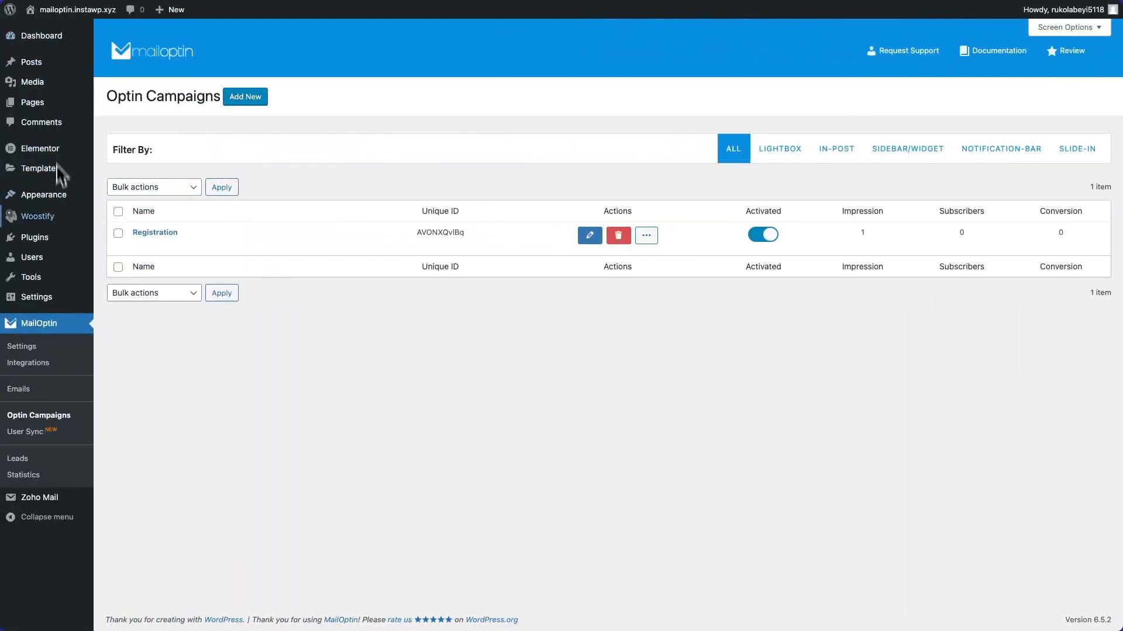
Return to the WordPress admin and open the list of all users to check for the new subscriber account.
mouse_move(26, 257)
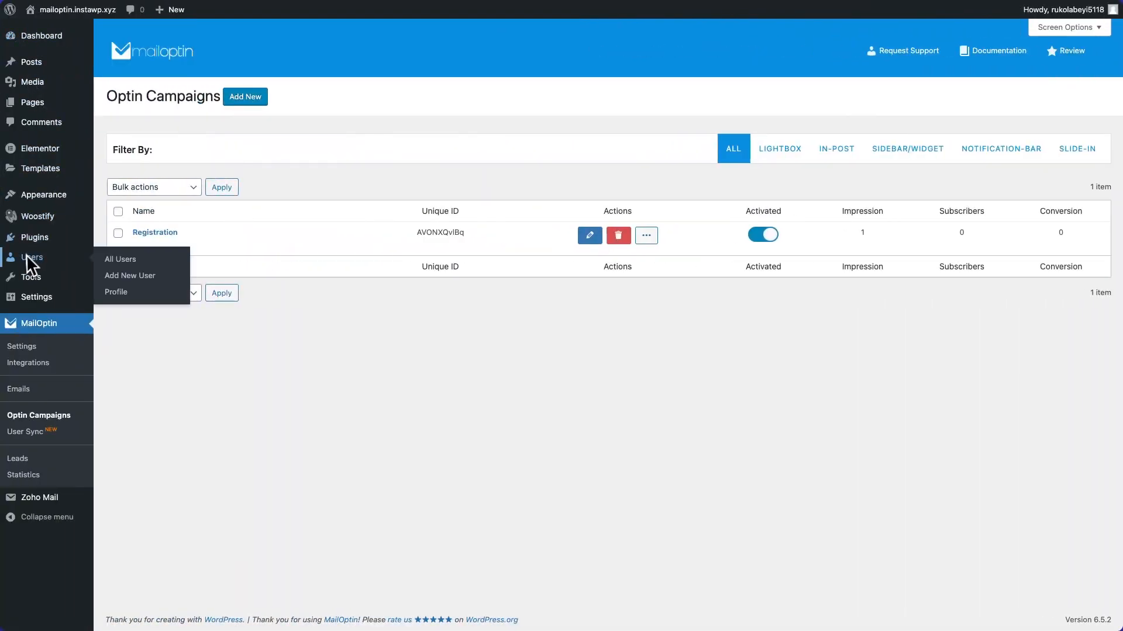
click(123, 262)
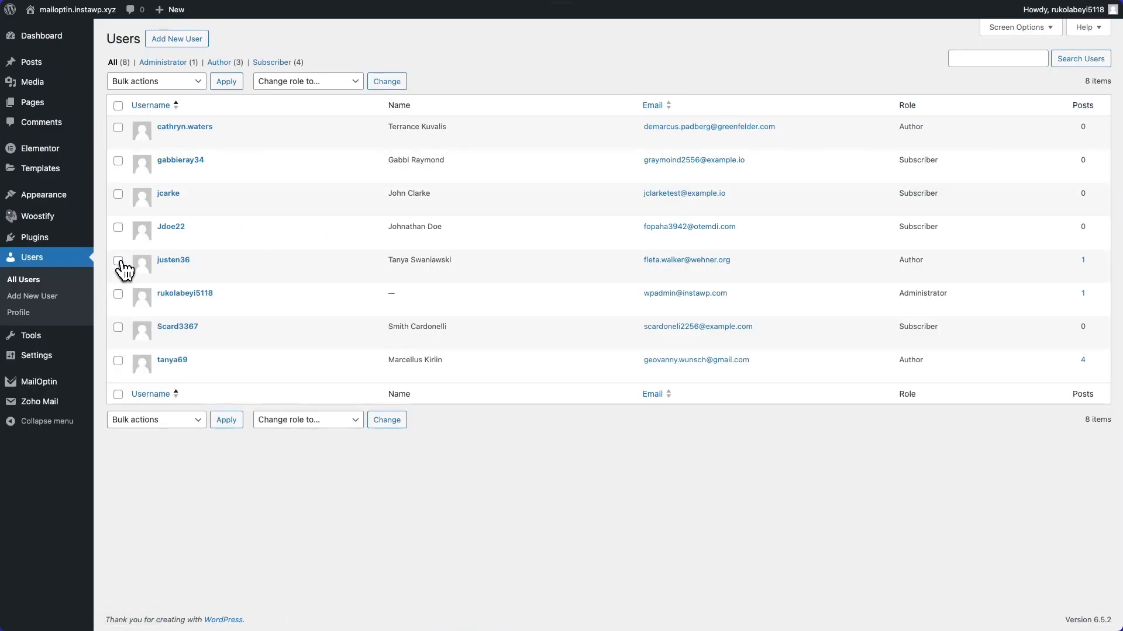